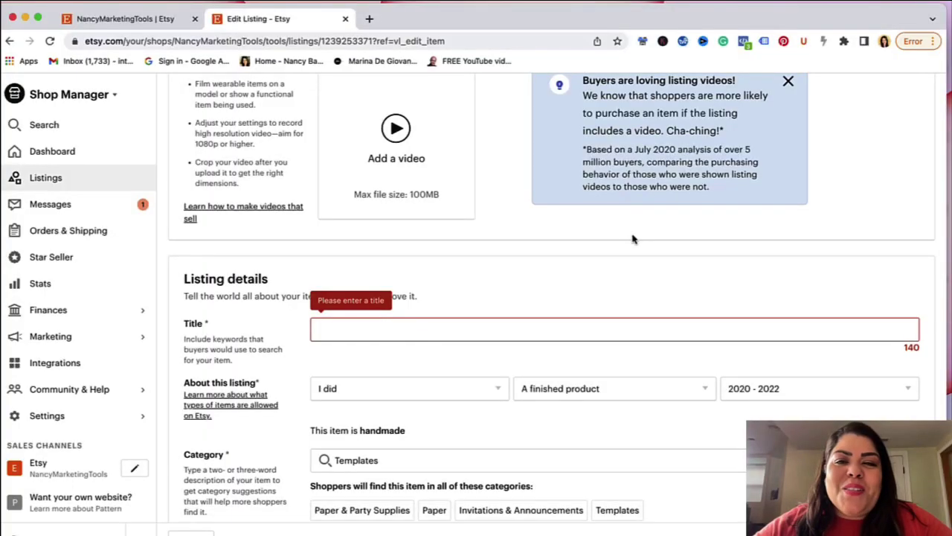
Review the Photos, thumbnail and Video sections of the listing form down to the Listing details.
scroll(579, 261, "up", 5)
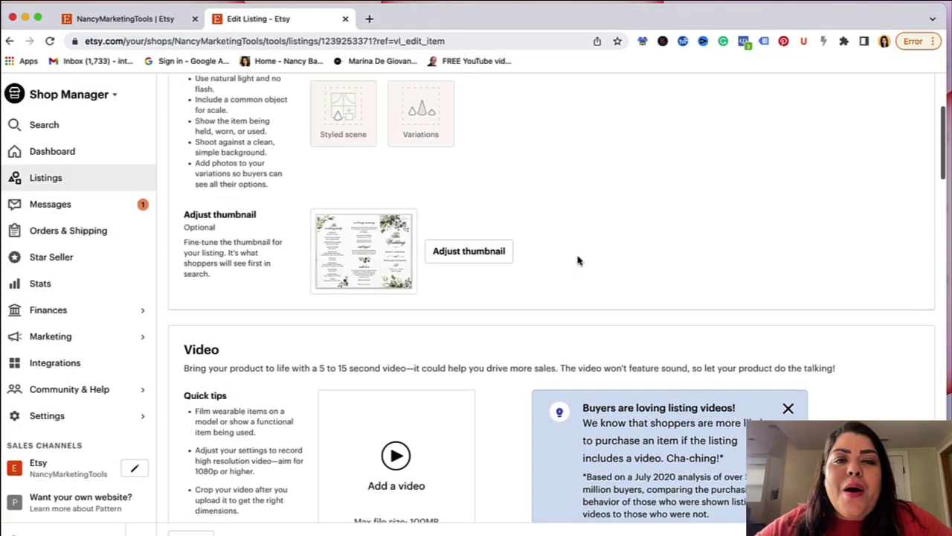
scroll(579, 261, "up", 2)
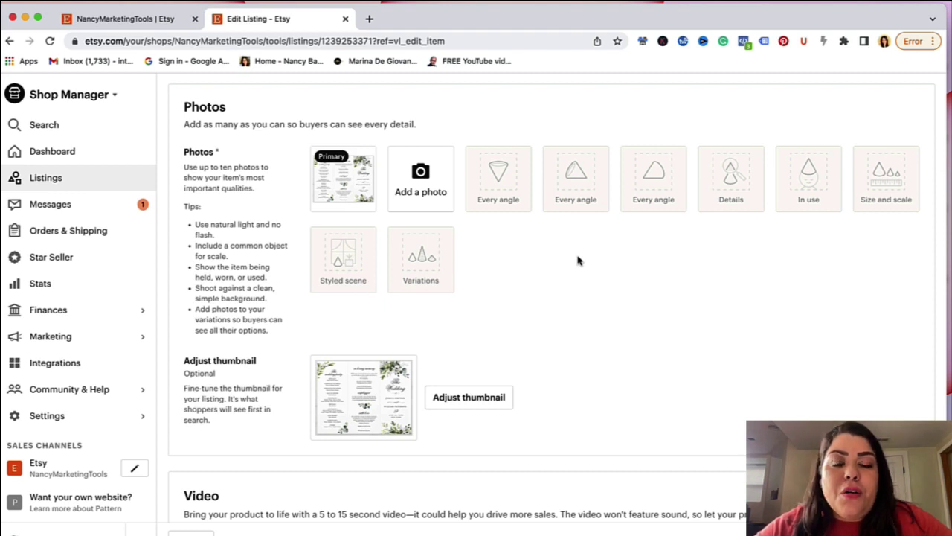
scroll(576, 261, "down", 1)
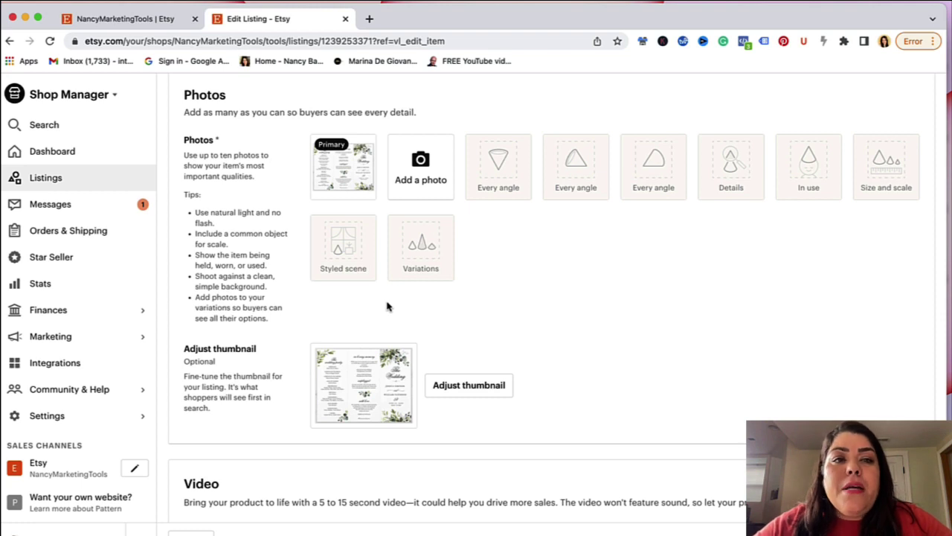
scroll(387, 306, "up", 3)
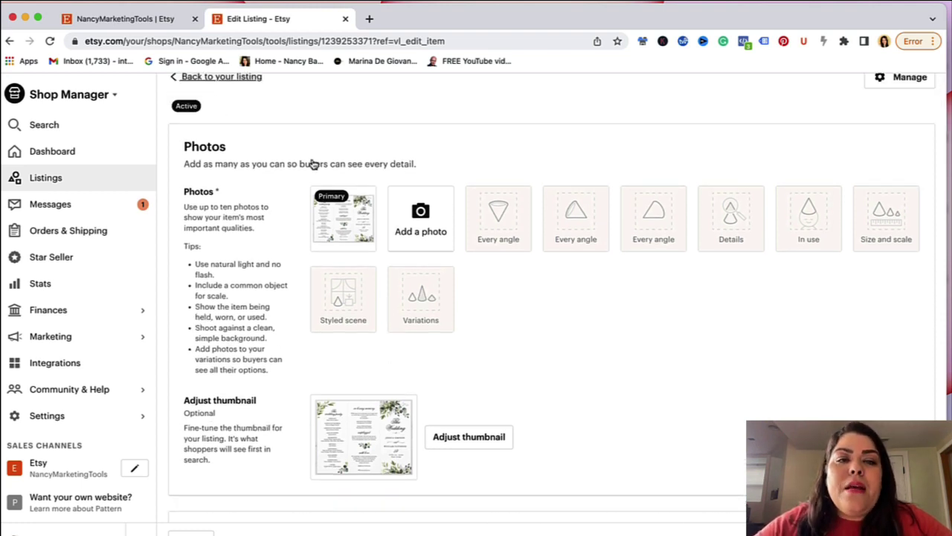
scroll(382, 370, "down", 10)
scroll(382, 370, "down", 2)
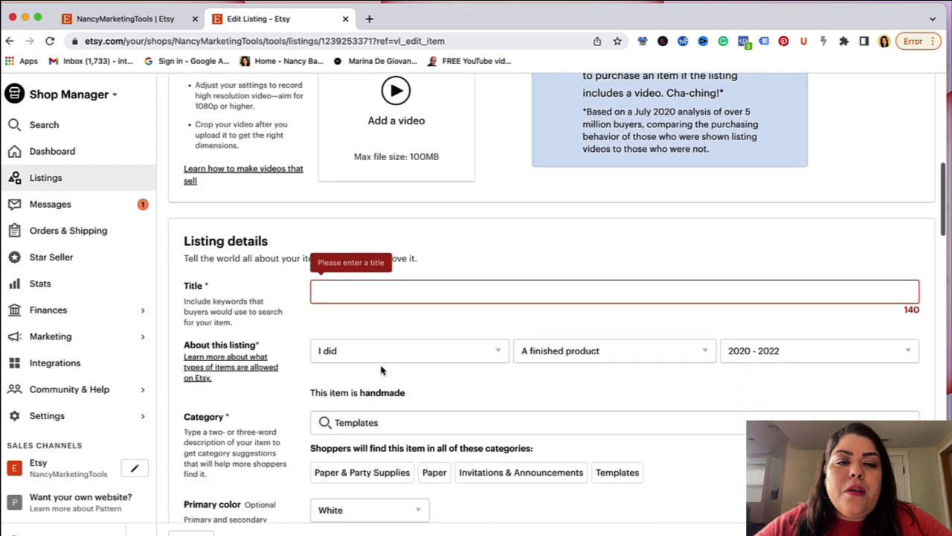
Copy "Celebration of life template that makes a beautiful and memorable funeral program for your loved one." from the Notes app into the listing's Title.
left_click_drag(684, 19, 605, 13)
left_click(895, 235)
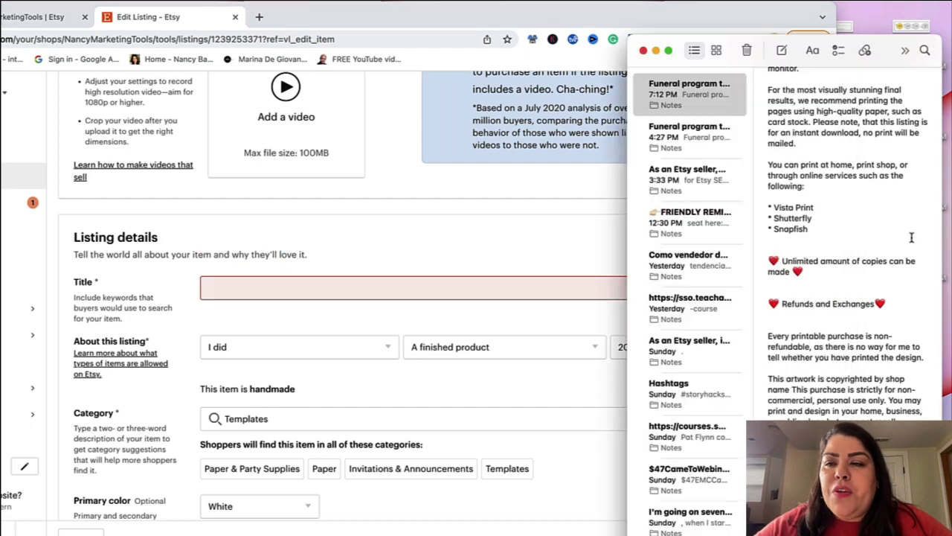
scroll(815, 356, "down", 10)
scroll(847, 357, "up", 8)
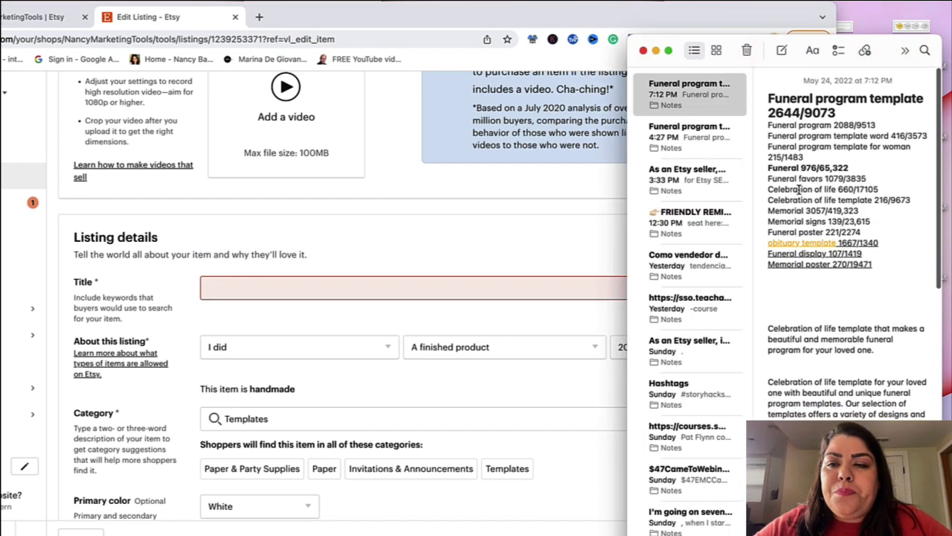
left_click_drag(884, 348, 746, 333)
key("super+c")
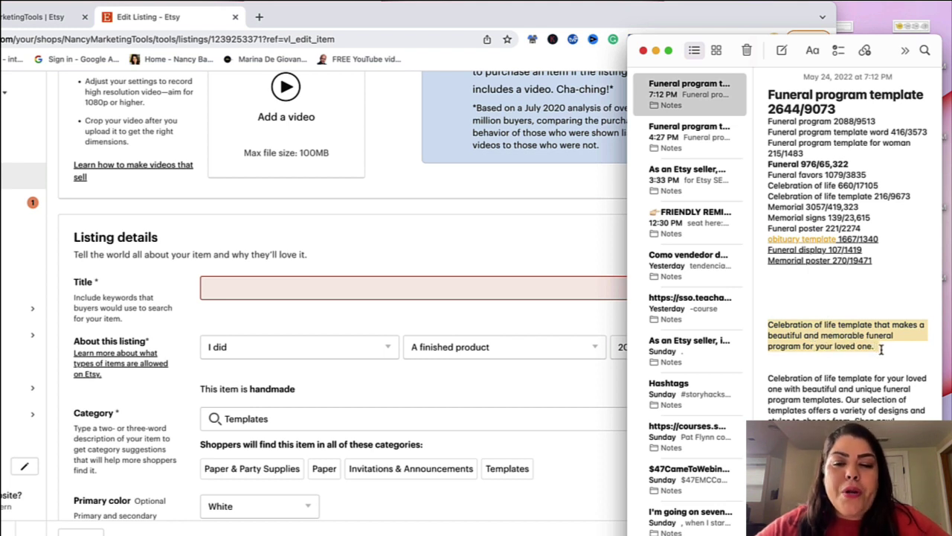
left_click(336, 292)
key("super+v")
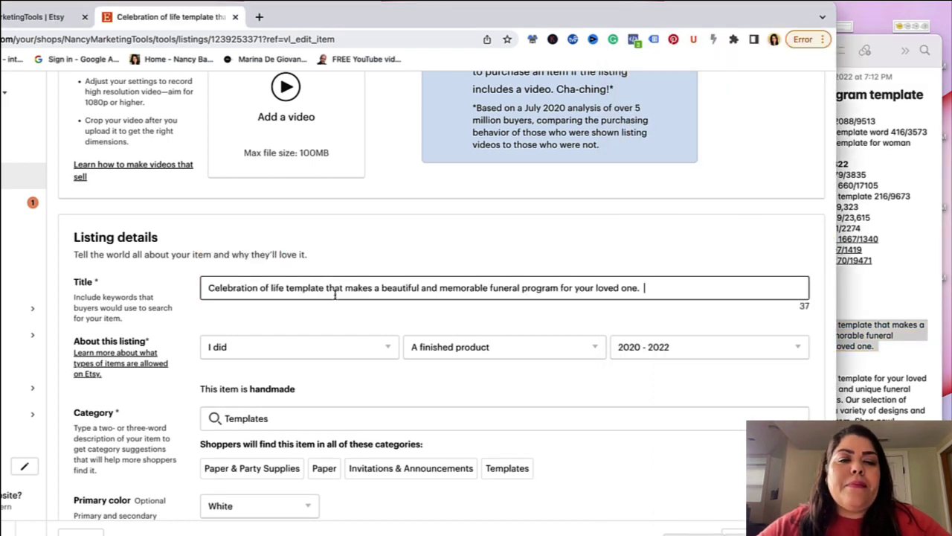
left_click_drag(329, 15, 425, 9)
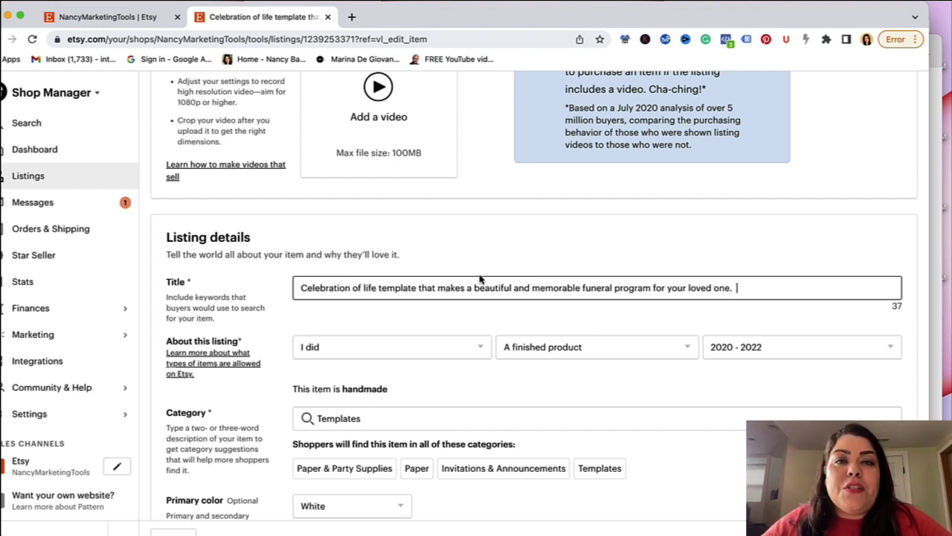
Highlight the keywords "Celebration of life template" and "funeral program" within the listing title.
left_click_drag(417, 291, 294, 291)
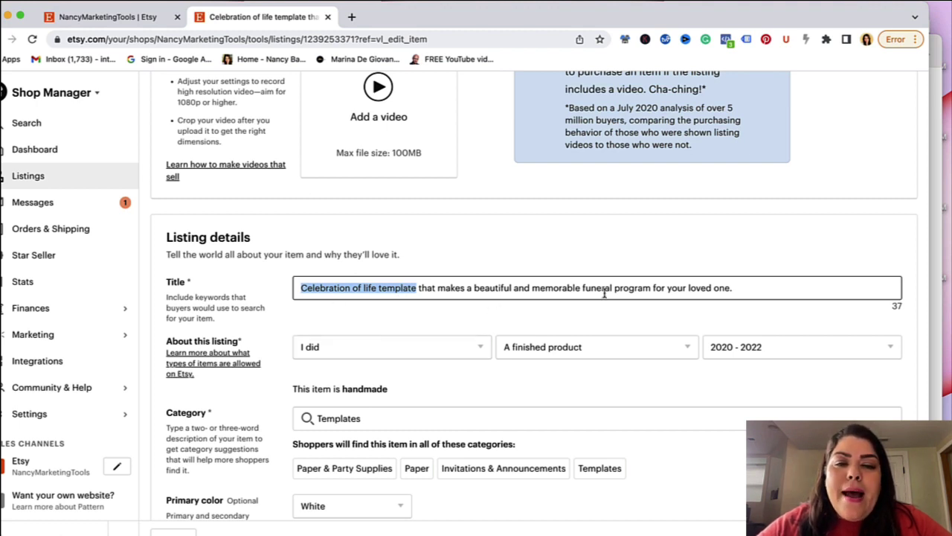
left_click_drag(583, 287, 614, 287)
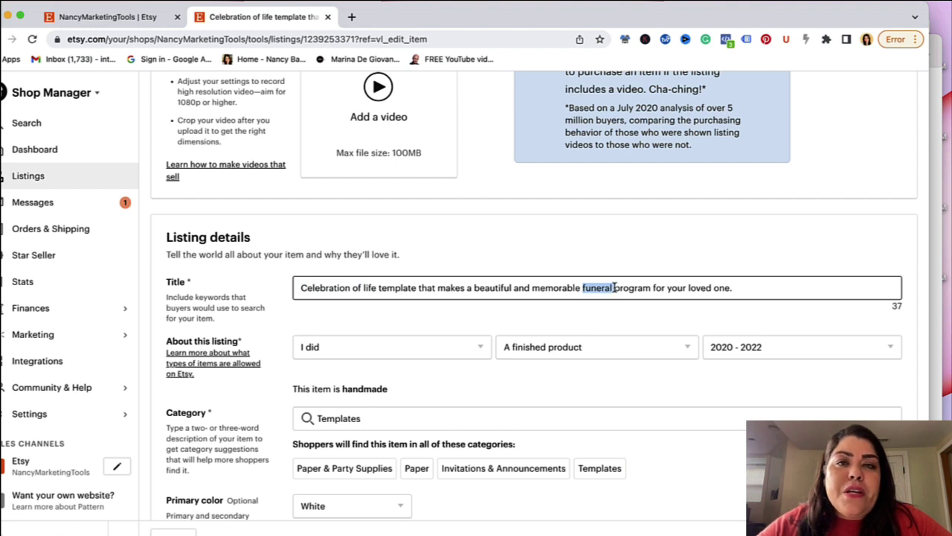
left_click(601, 287)
left_click_drag(582, 288, 650, 290)
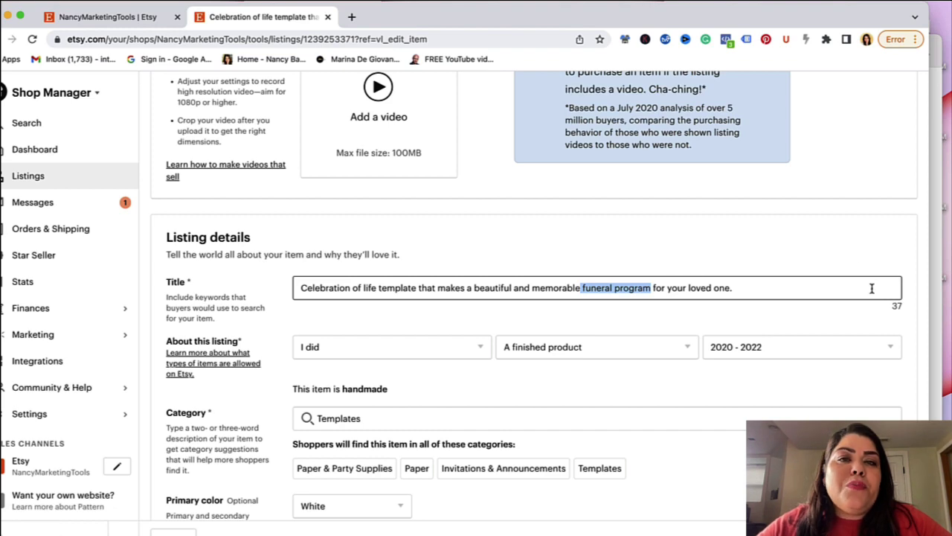
left_click(810, 318)
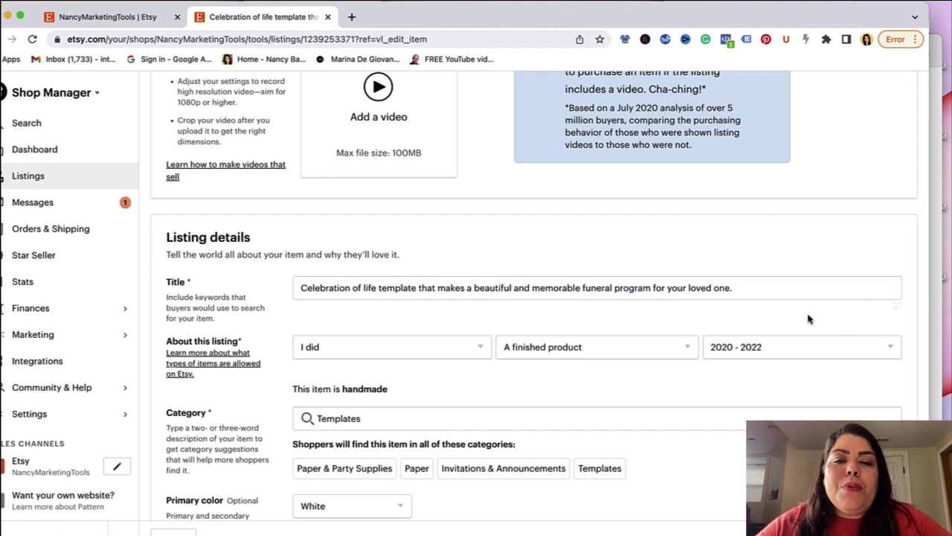
Review the listing's About this listing, Category, Primary color and Secondary color settings.
scroll(792, 302, "down", 3)
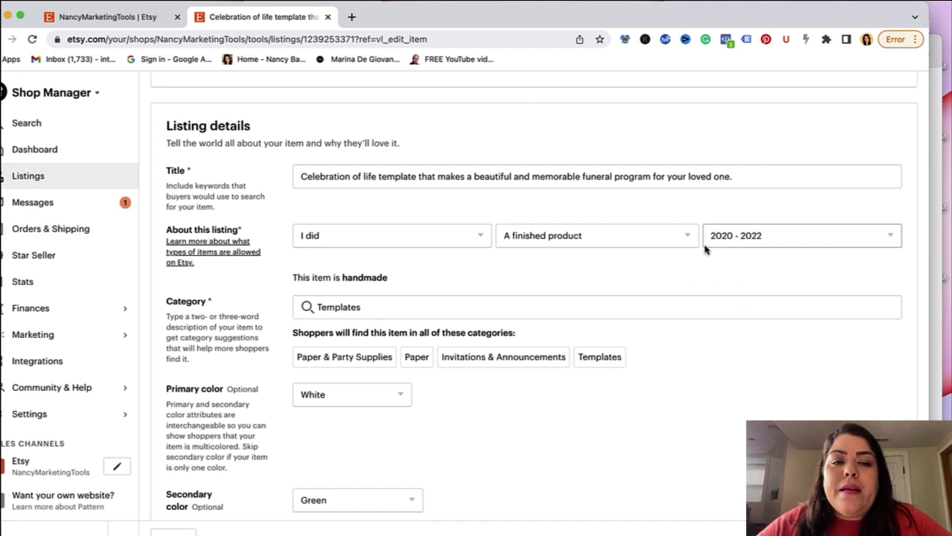
scroll(684, 249, "down", 1)
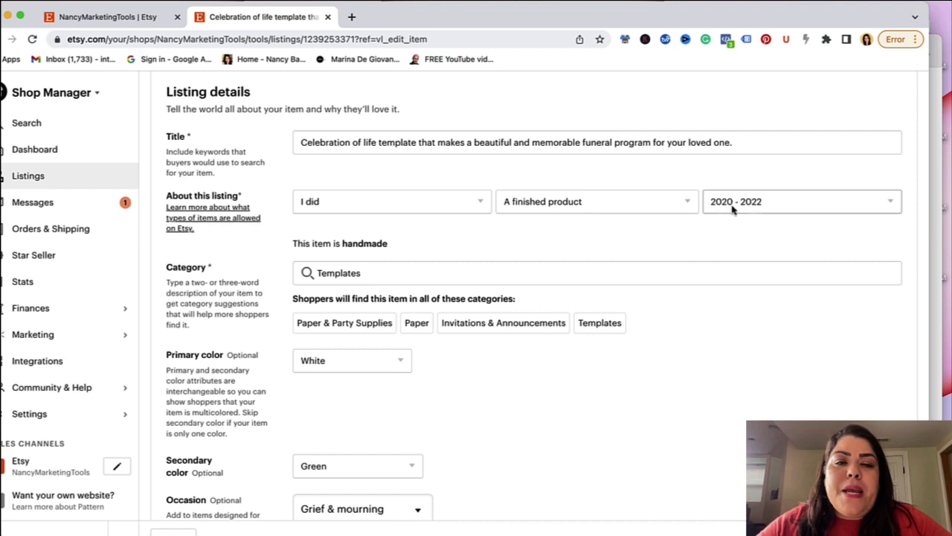
scroll(542, 250, "down", 2)
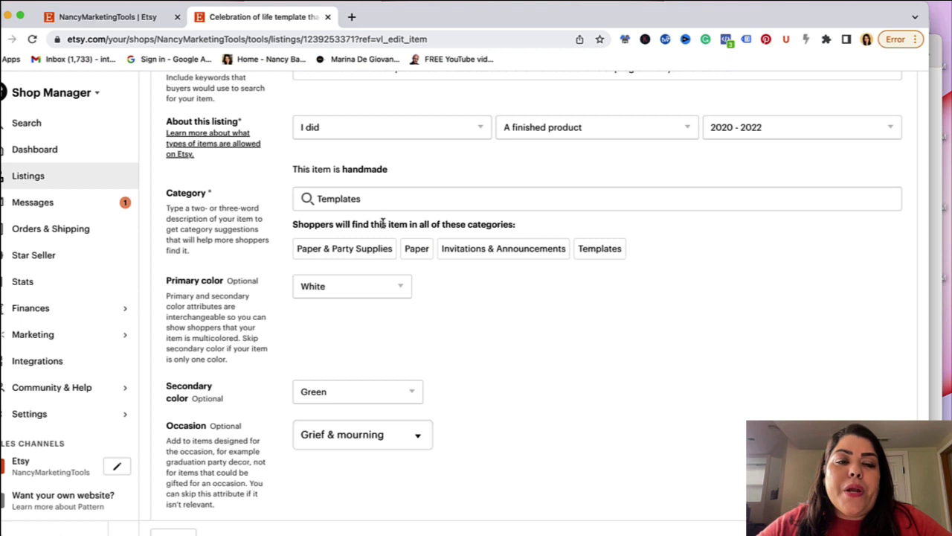
scroll(381, 217, "down", 3)
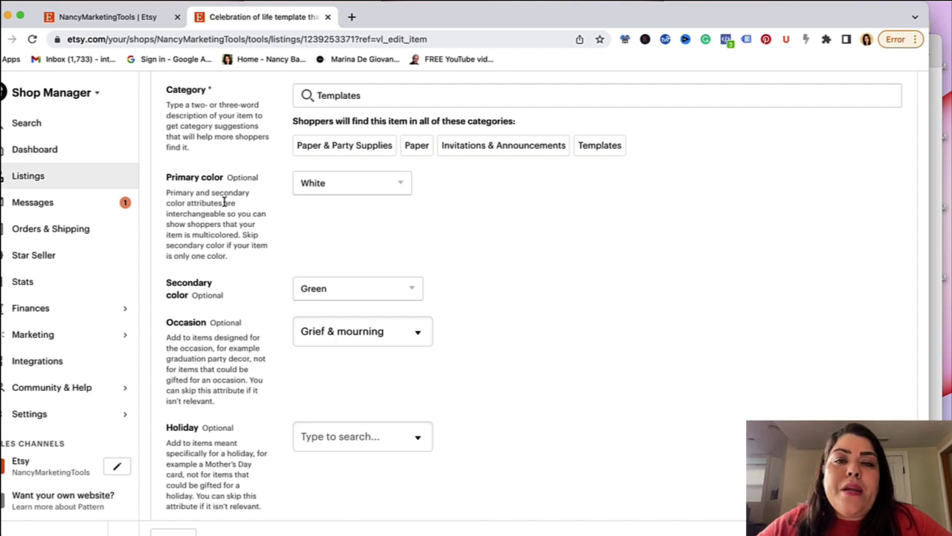
scroll(305, 223, "down", 1)
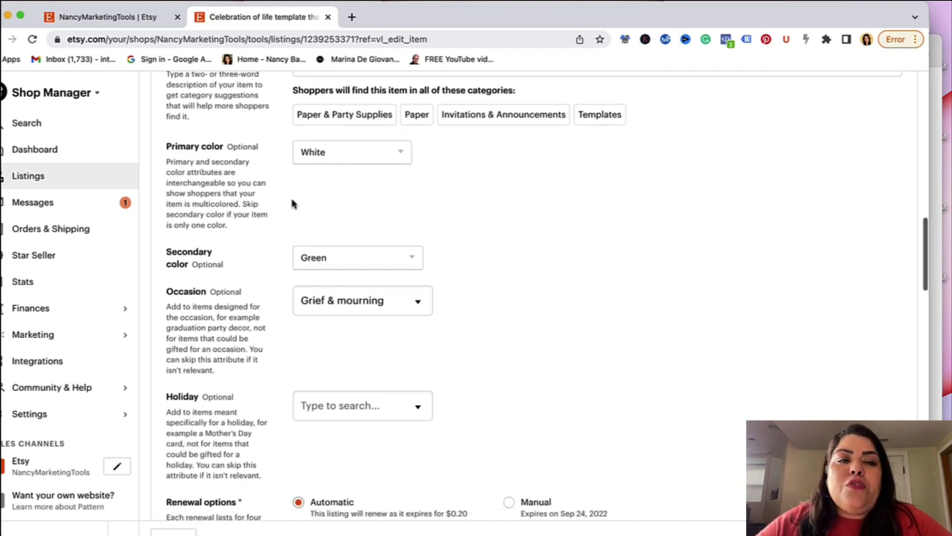
scroll(275, 190, "up", 3)
scroll(258, 197, "down", 2)
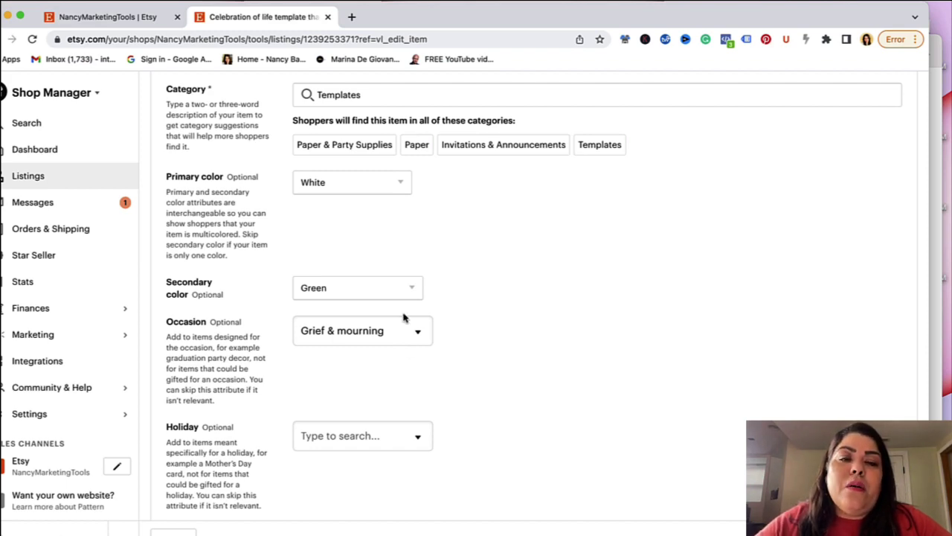
Compare the colors in the listing's primary photo and thumbnail with the Primary color and Secondary color settings.
scroll(404, 315, "up", 15)
scroll(342, 253, "down", 3)
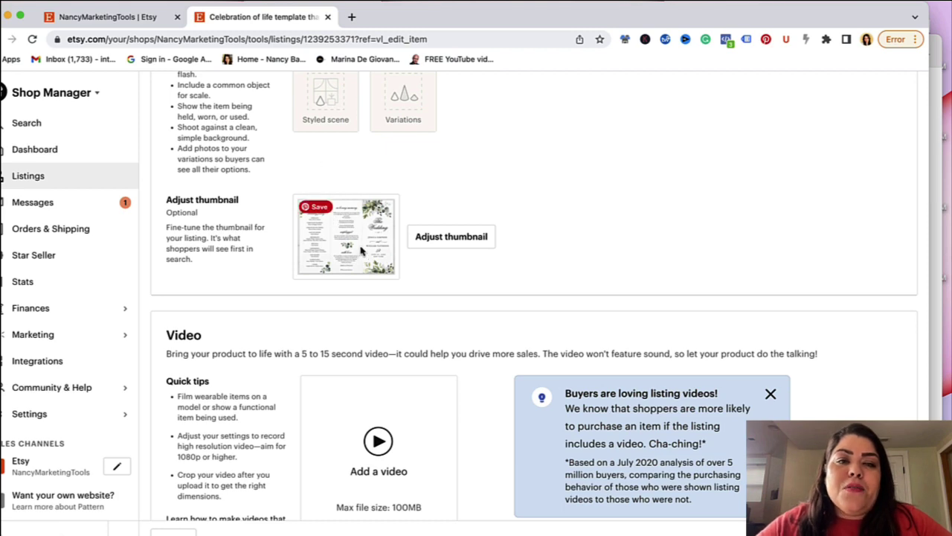
scroll(362, 250, "down", 2)
scroll(358, 170, "up", 7)
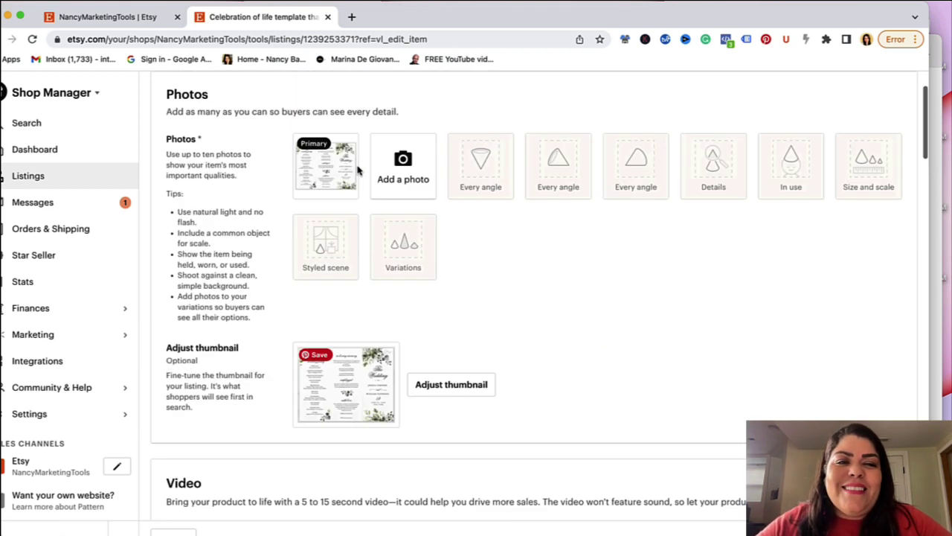
scroll(357, 298, "down", 6)
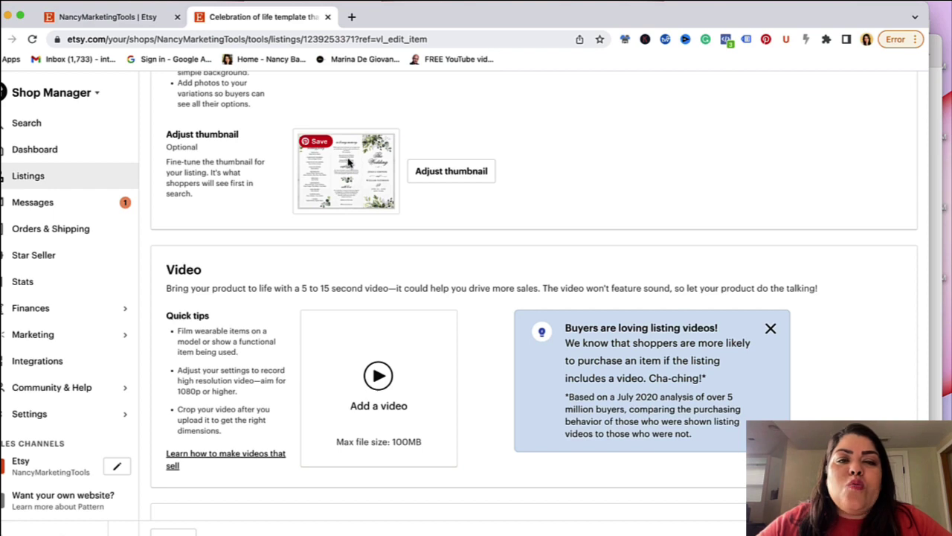
scroll(365, 305, "down", 10)
scroll(365, 305, "down", 2)
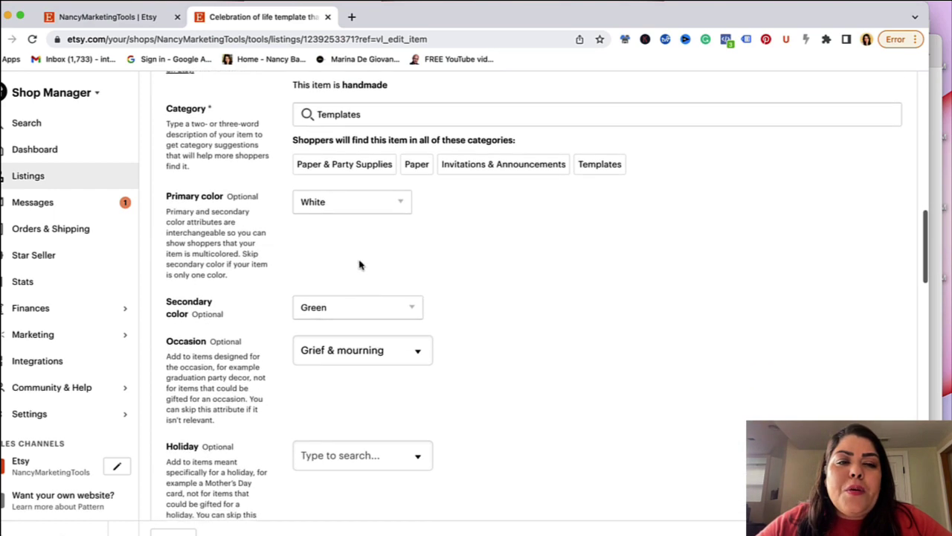
Inspect the available Occasion choices and review the Holiday, Renewal options and Type settings down to the empty Description.
scroll(350, 292, "down", 3)
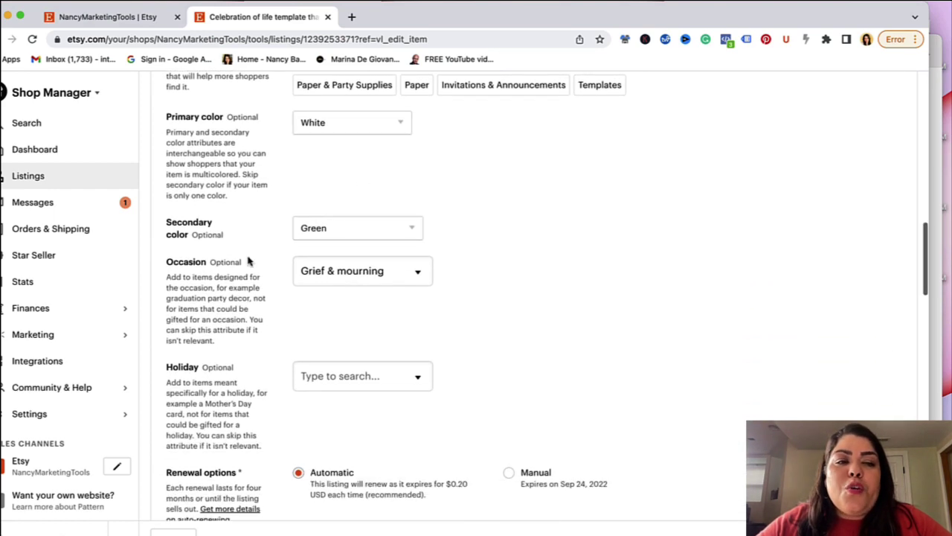
scroll(323, 240, "down", 1)
scroll(316, 255, "down", 1)
left_click(400, 198)
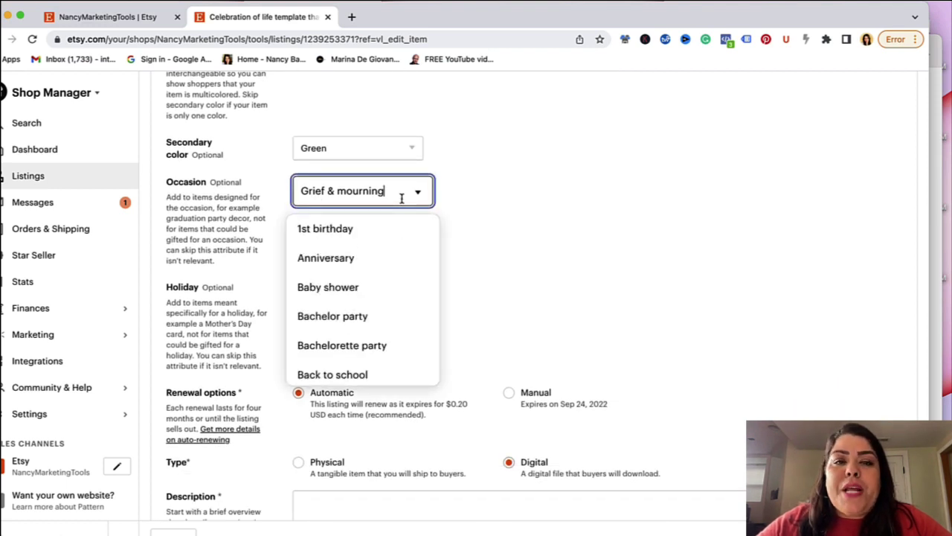
left_click(504, 217)
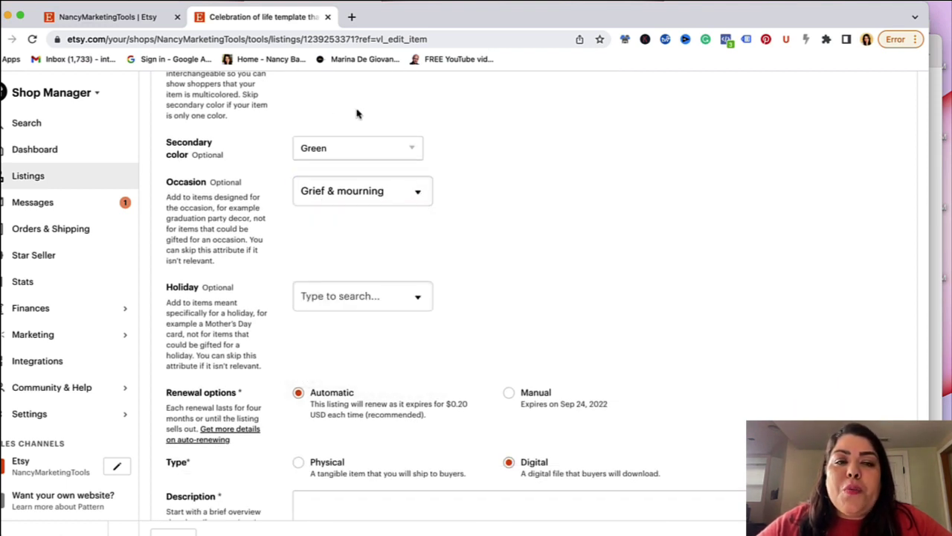
scroll(361, 131, "down", 3)
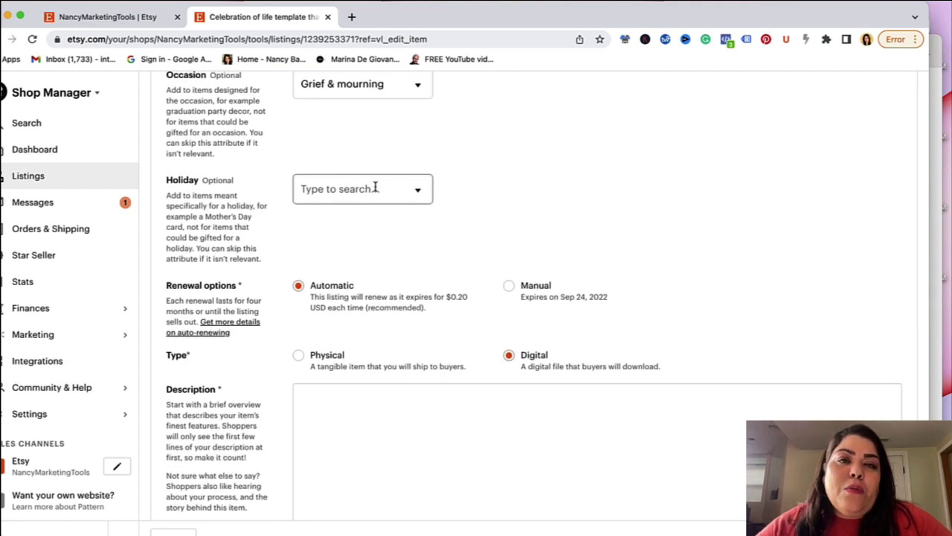
scroll(376, 189, "down", 2)
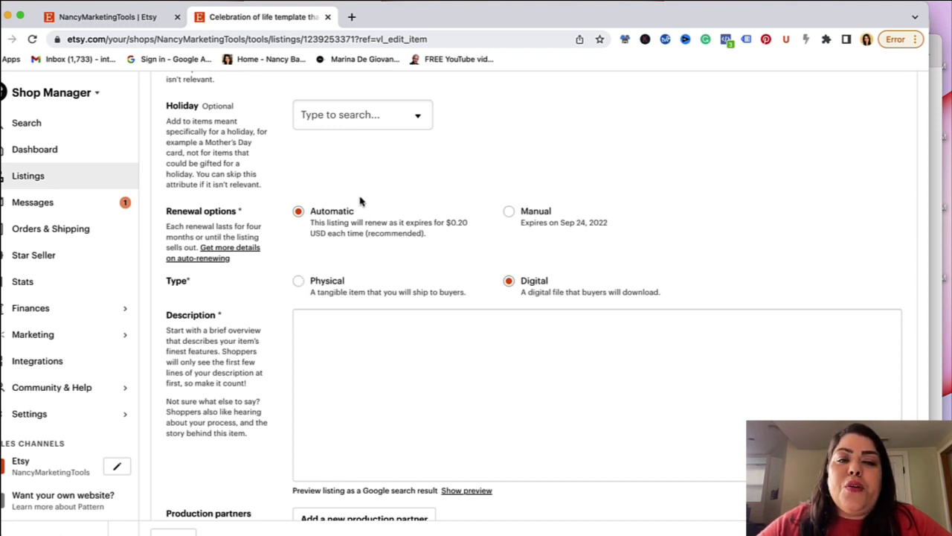
scroll(357, 227, "down", 1)
scroll(357, 227, "down", 2)
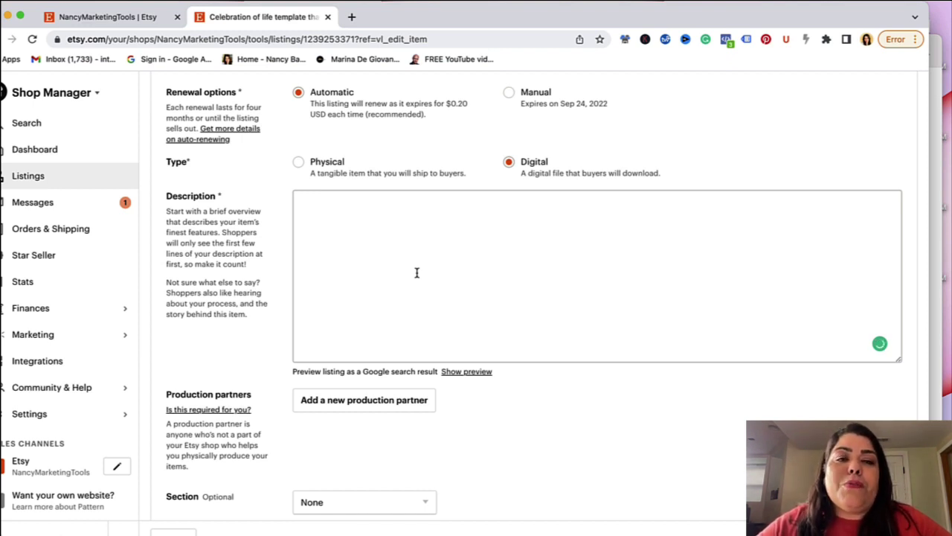
Move the browser window aside to uncover the funeral program note and read its prepared description through to the end.
left_click_drag(550, 16, 434, 13)
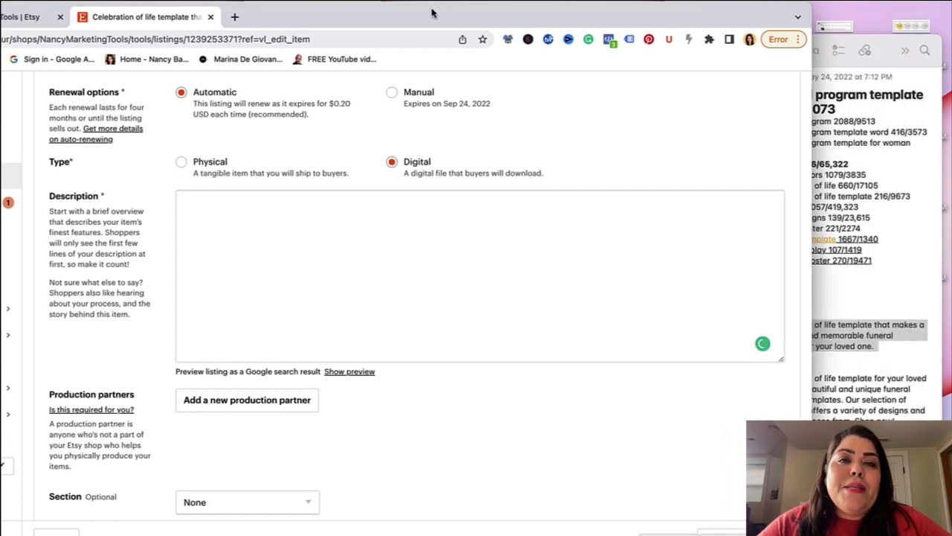
left_click(916, 338)
scroll(890, 358, "down", 5)
scroll(890, 358, "down", 15)
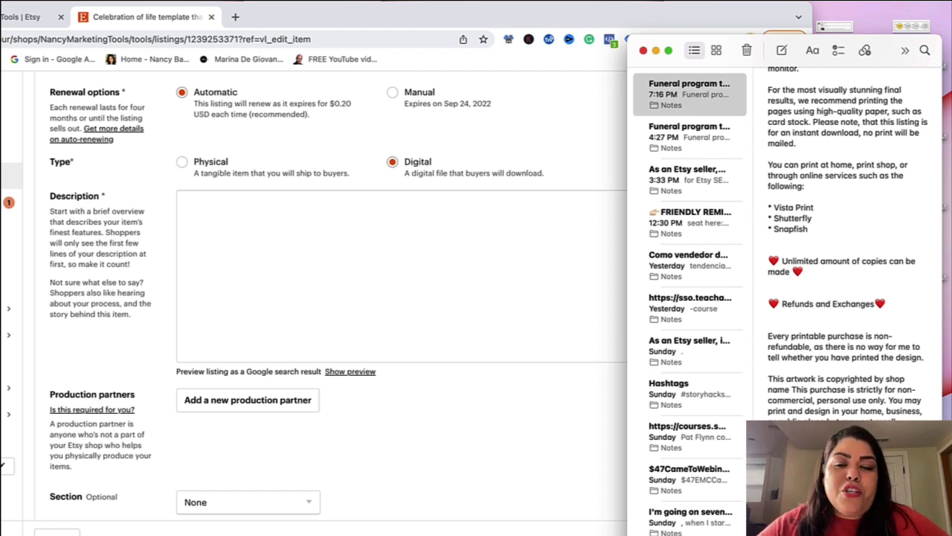
Highlight the note's entire listing description, from its end back to the opening "Celebration of life template" line, and clear the highlight.
scroll(848, 298, "up", 10)
left_click_drag(922, 409, 761, 203)
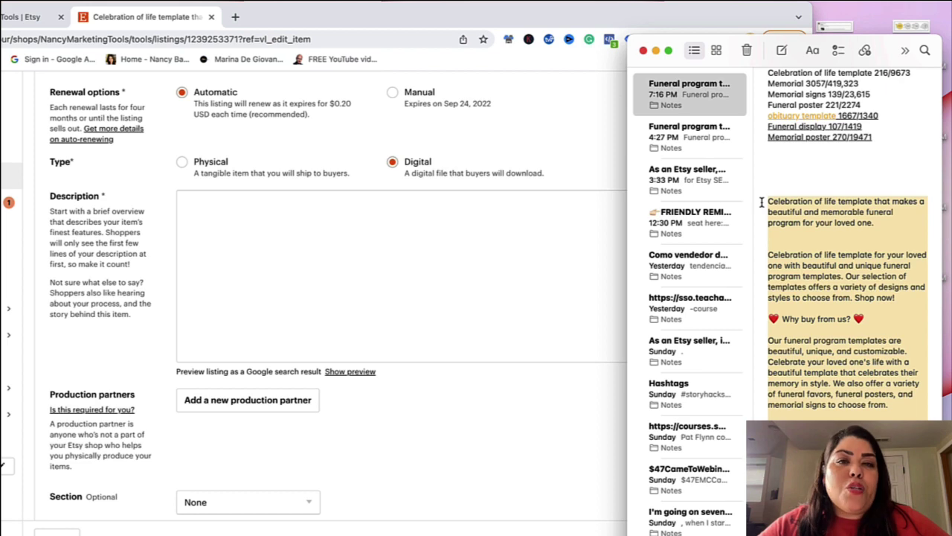
left_click(843, 239)
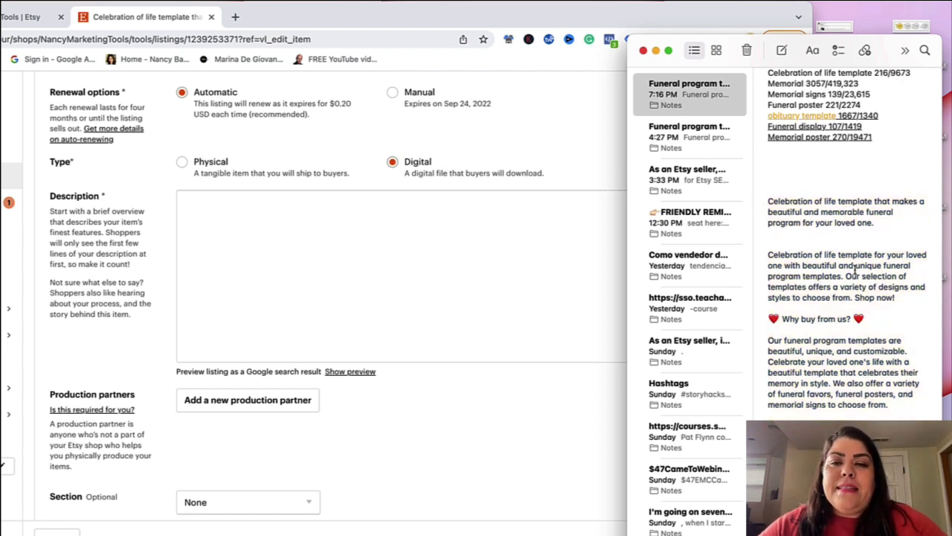
mouse_move(551, 13)
left_mouse_down()
mouse_move(569, 14)
mouse_move(549, 13)
left_mouse_up()
left_click(848, 179)
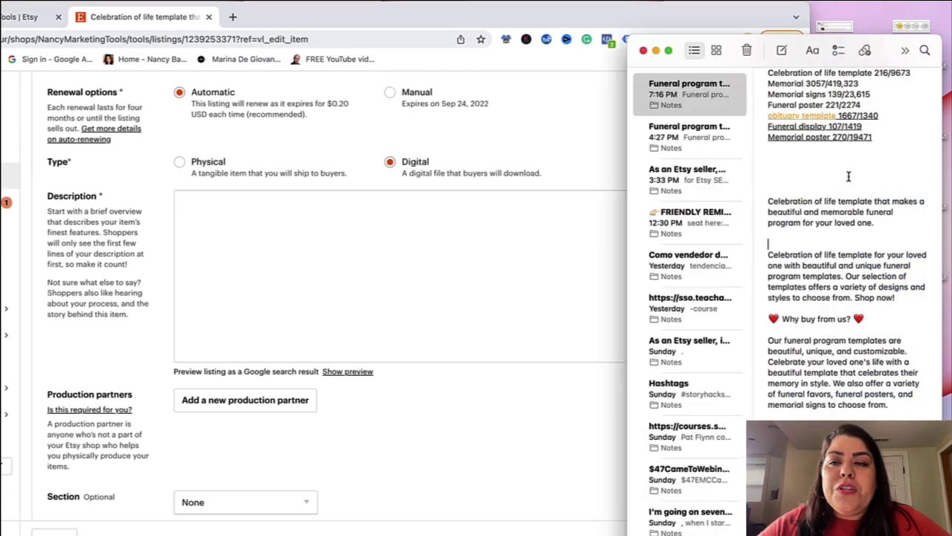
Highlight "Celebration of life template" in the note's opening line and look over the surrounding keyword list and description.
scroll(831, 246, "down", 2)
left_click_drag(769, 162, 871, 163)
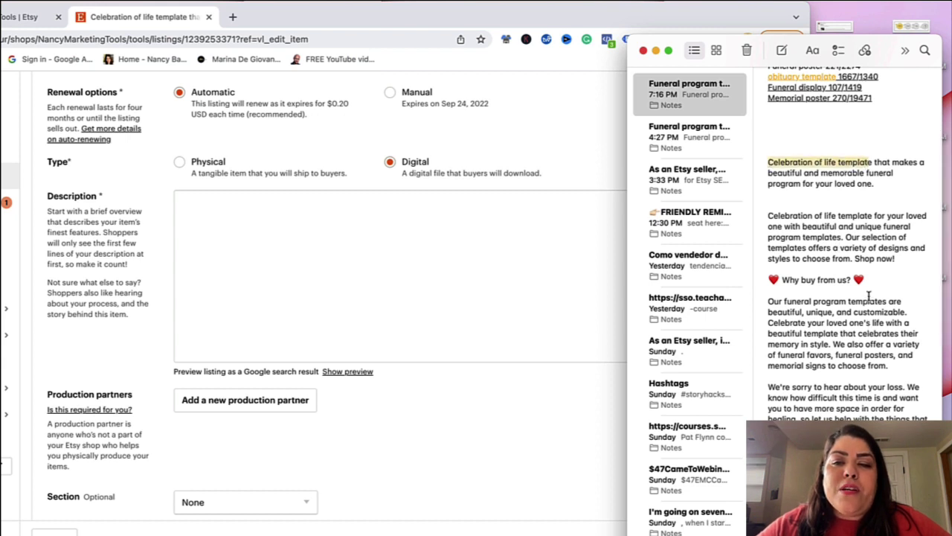
scroll(867, 298, "down", 5)
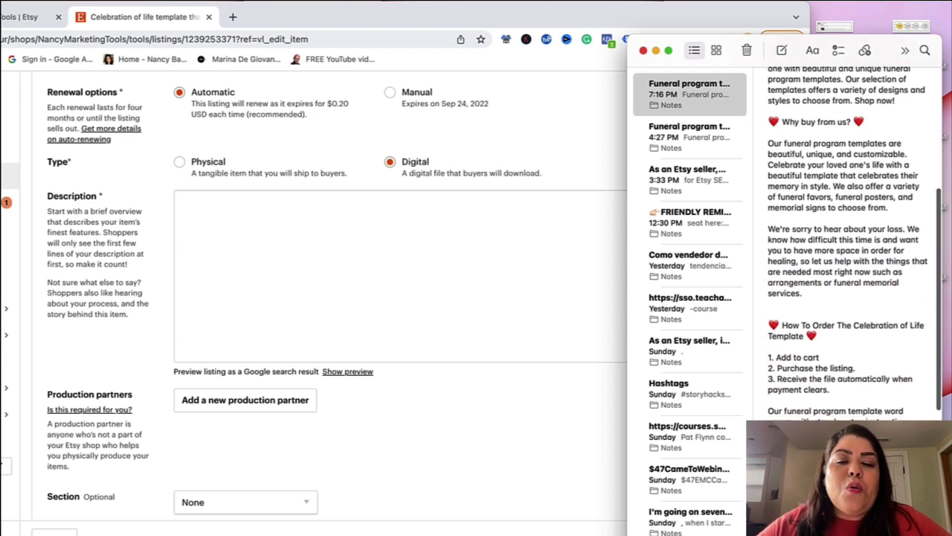
scroll(836, 319, "up", 5)
scroll(777, 303, "down", 3)
scroll(777, 304, "up", 10)
scroll(778, 304, "down", 2)
left_click_drag(778, 304, 769, 298)
left_click(768, 297)
scroll(771, 283, "down", 4)
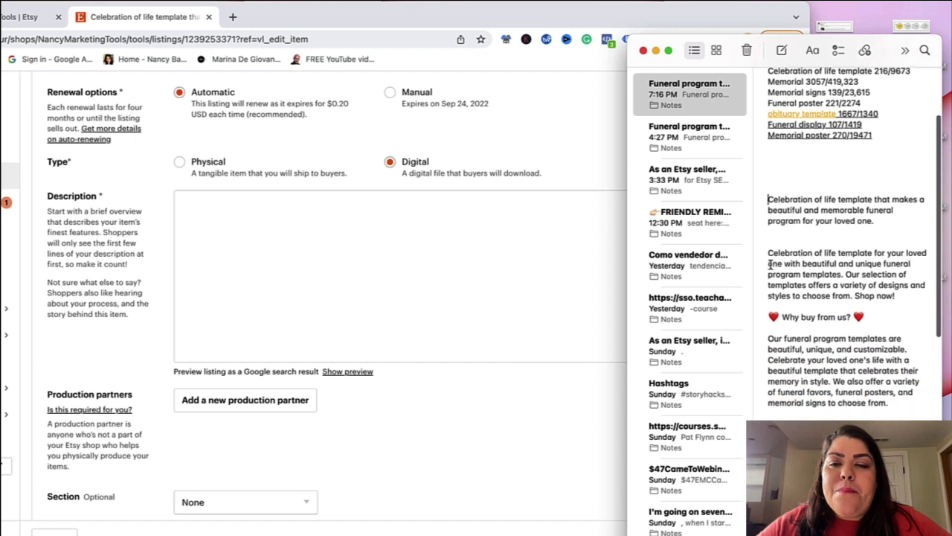
Highlight the note's introductory paragraph, its leading keyword "Celebration of life template" and its closing call to action "Shop now!".
left_click_drag(766, 254, 907, 293)
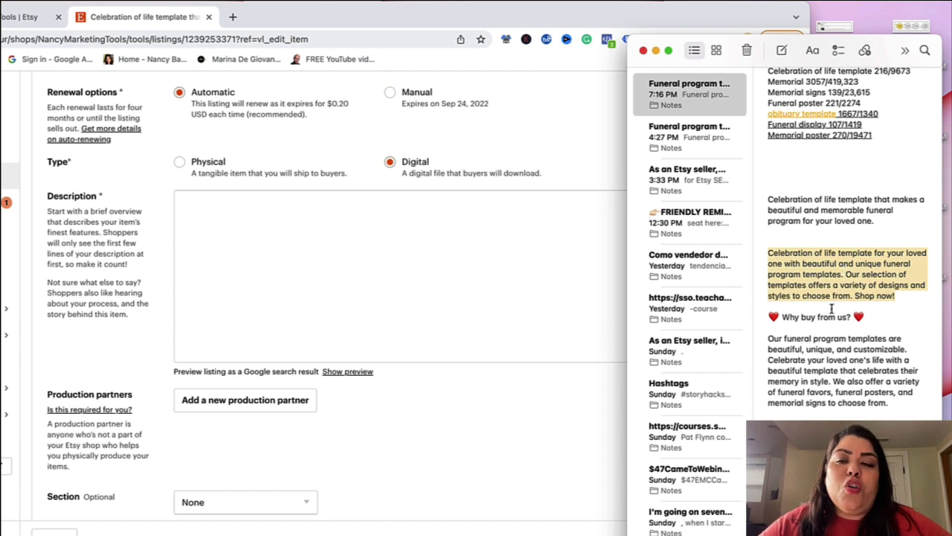
left_click(799, 254)
left_click_drag(767, 253, 870, 253)
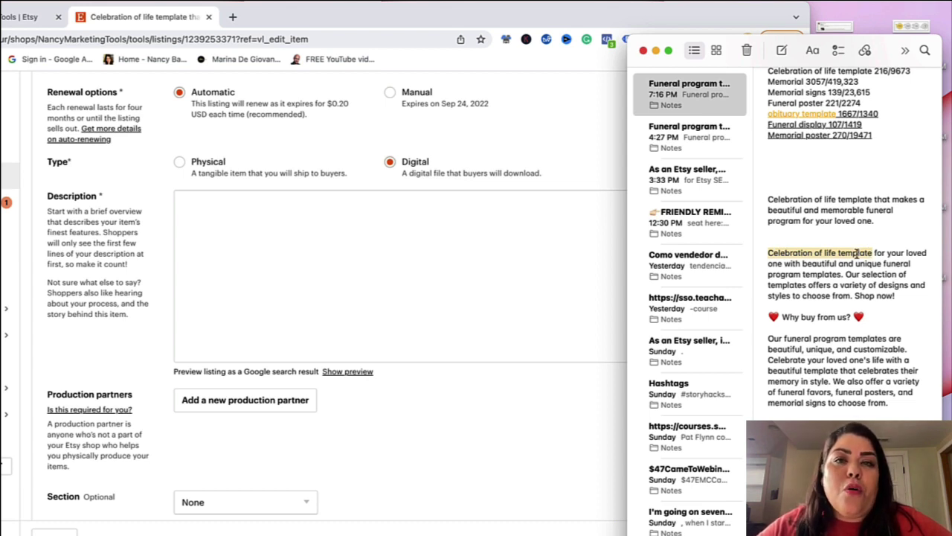
left_click_drag(855, 296, 906, 297)
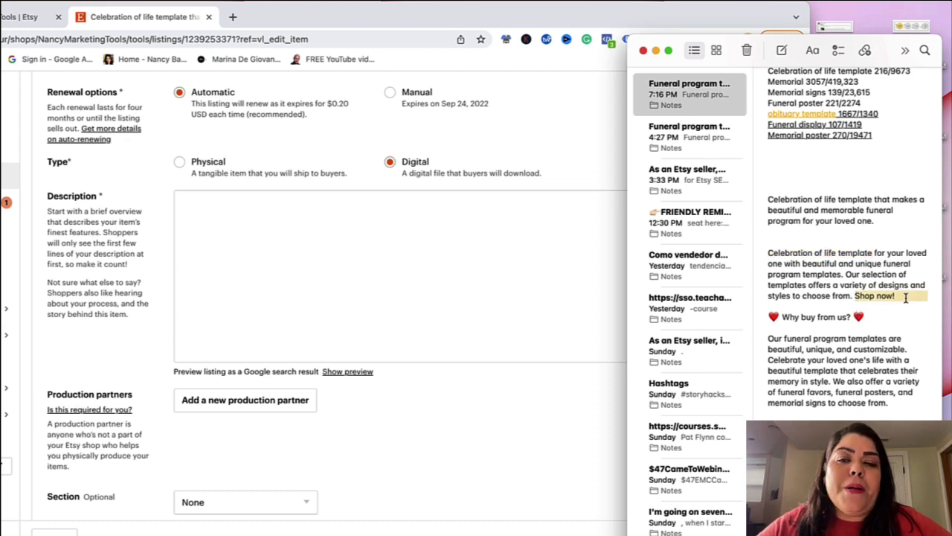
Highlight the keywords "funeral program templates", "funeral posters" and "memorial signs" in the note's "Why buy from us?" section.
scroll(906, 296, "down", 3)
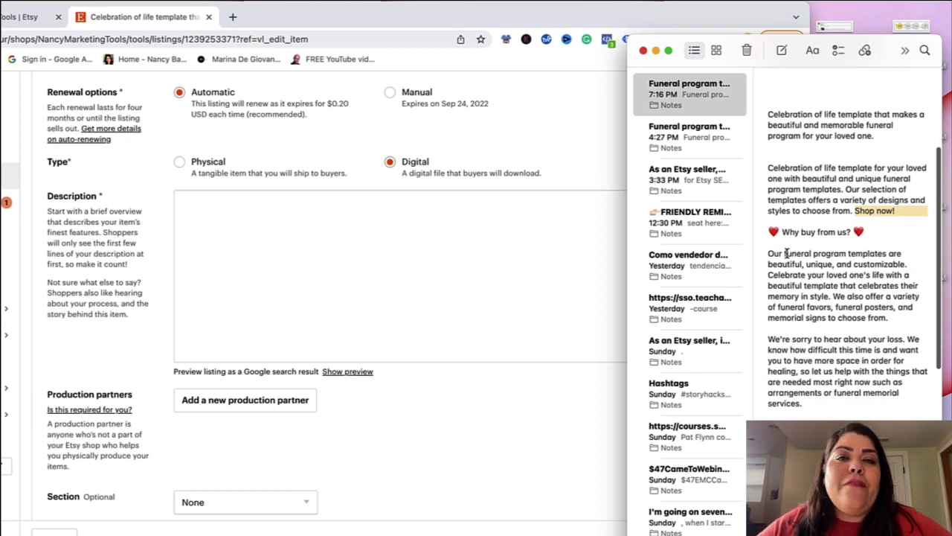
left_click_drag(784, 254, 887, 257)
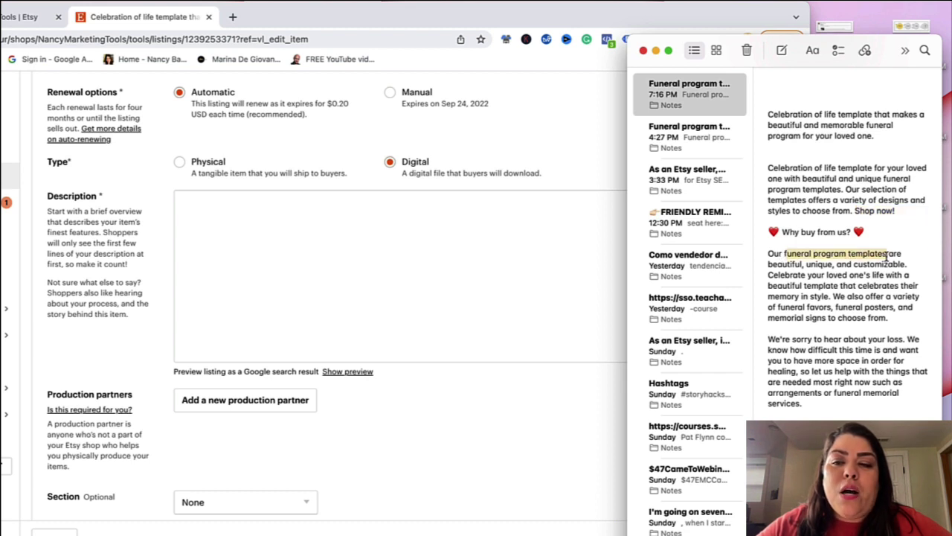
scroll(888, 340, "down", 1)
left_click_drag(778, 293, 892, 293)
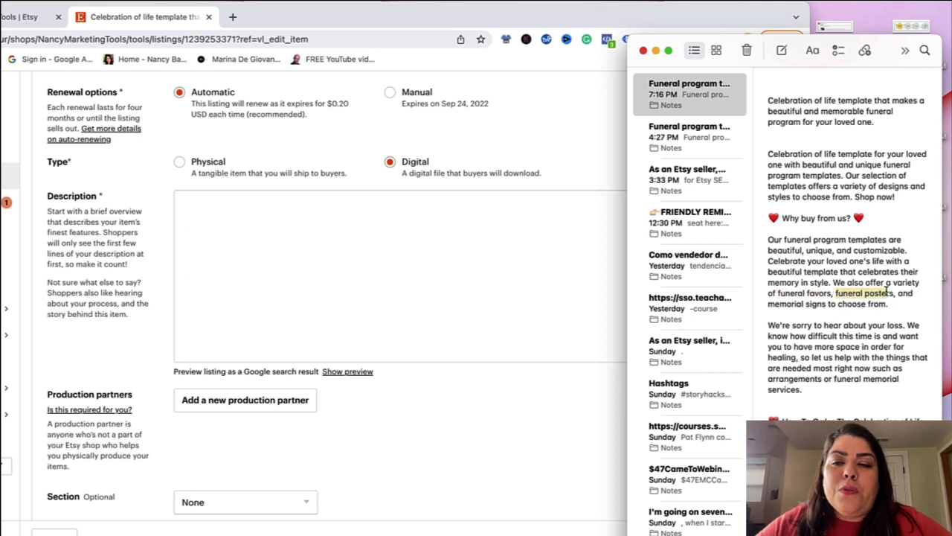
left_click_drag(769, 303, 827, 305)
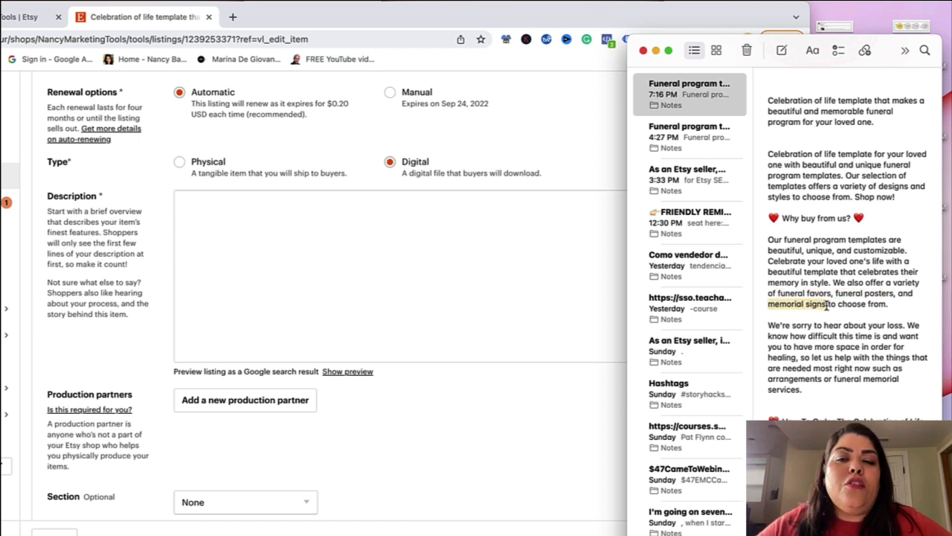
Highlight the note's keywords "funeral memorial services", "Celebration of Life" in the How To Order heading, and "funeral program template word".
scroll(841, 327, "down", 2)
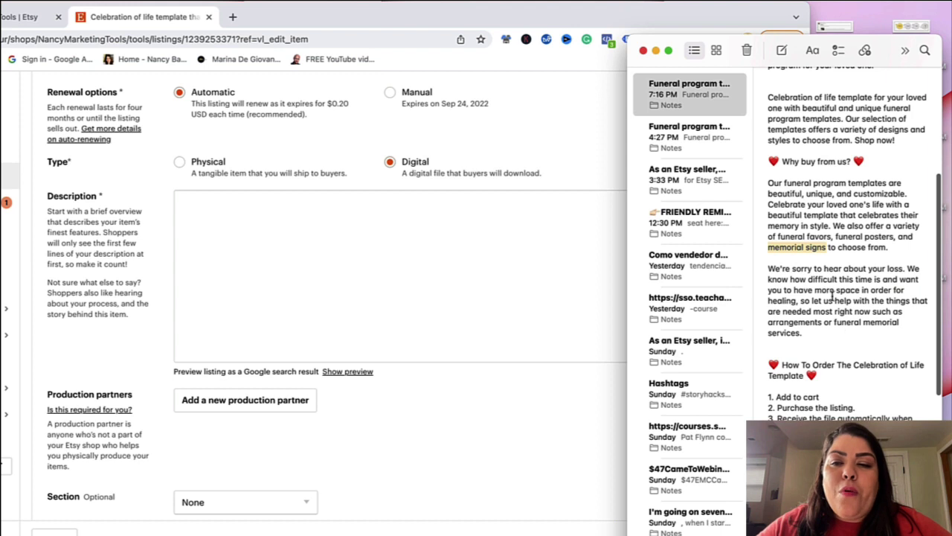
left_click_drag(833, 322, 903, 332)
scroll(903, 329, "down", 3)
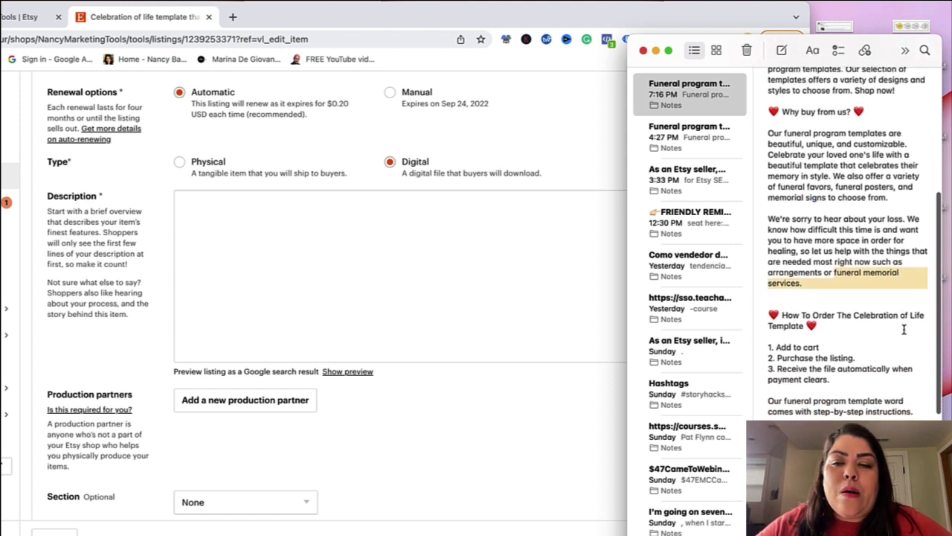
left_click_drag(853, 297, 928, 297)
scroll(922, 324, "down", 3)
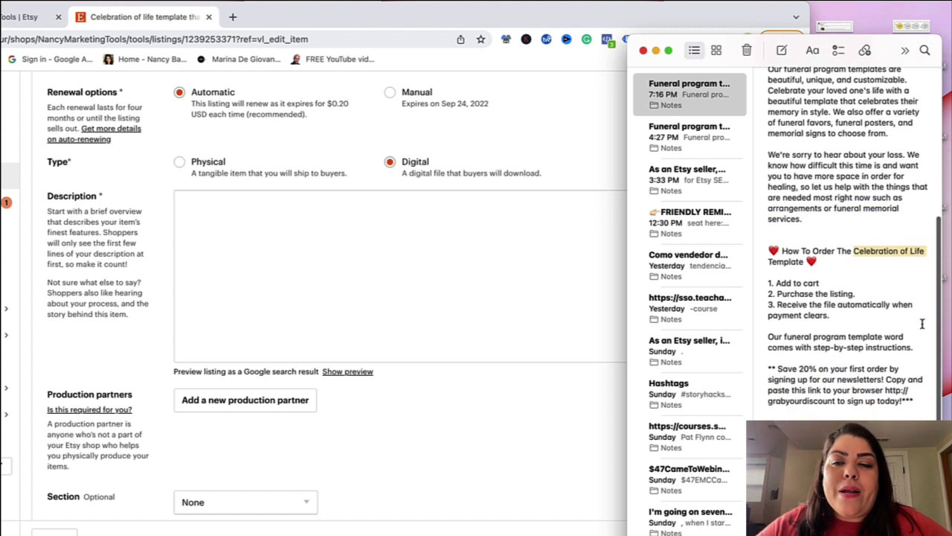
left_click_drag(784, 306, 906, 305)
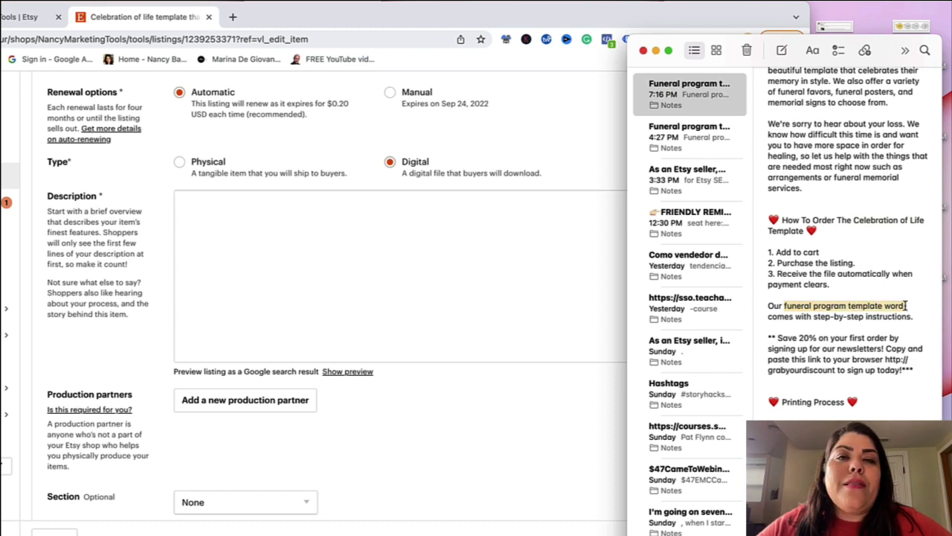
Highlight "funeral posters", "funeral brochures" and "memorial posters" in the note's Printing Process section.
scroll(875, 336, "down", 5)
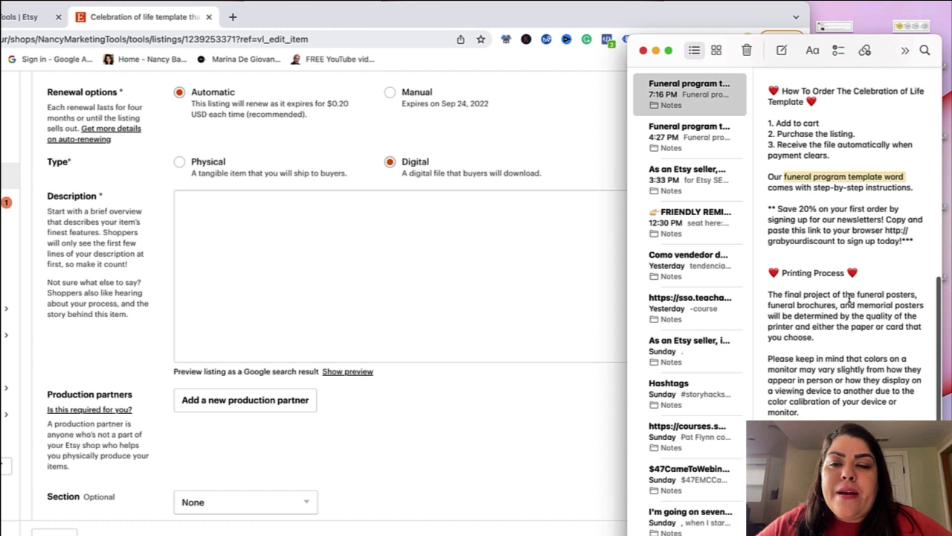
left_click_drag(857, 295, 921, 294)
left_click_drag(769, 305, 922, 305)
scroll(831, 355, "up", 8)
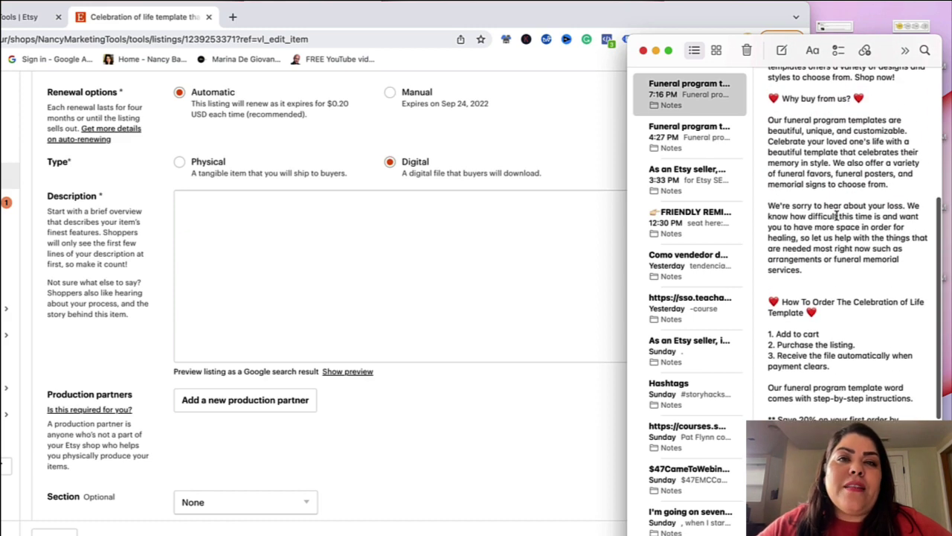
Copy the full prepared description from the note into the Etsy listing's Description.
scroll(868, 327, "down", 10)
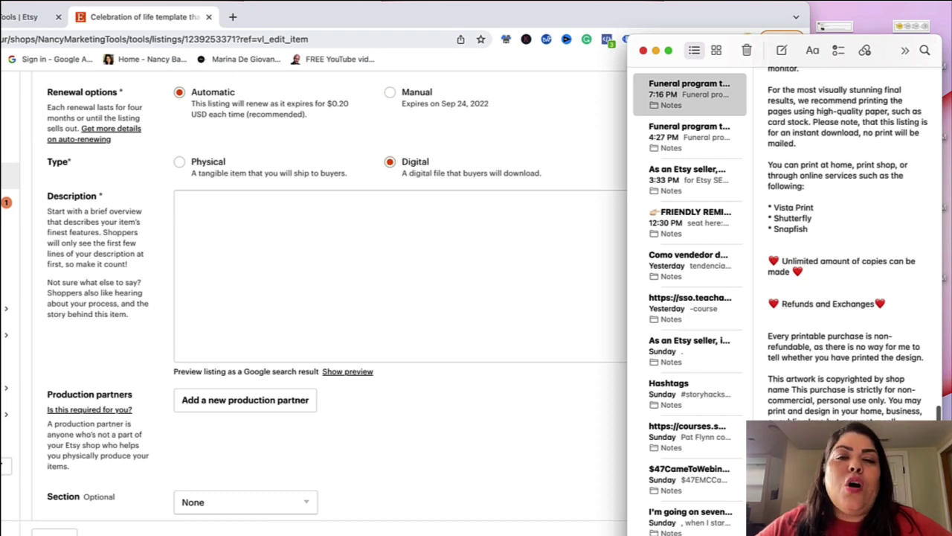
left_click_drag(855, 414, 766, 243)
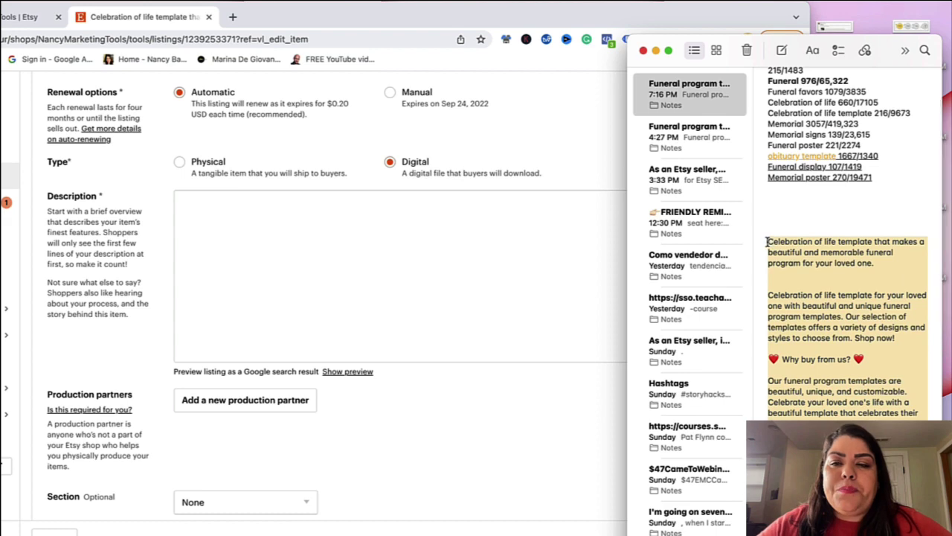
left_click(226, 216)
key("super+v")
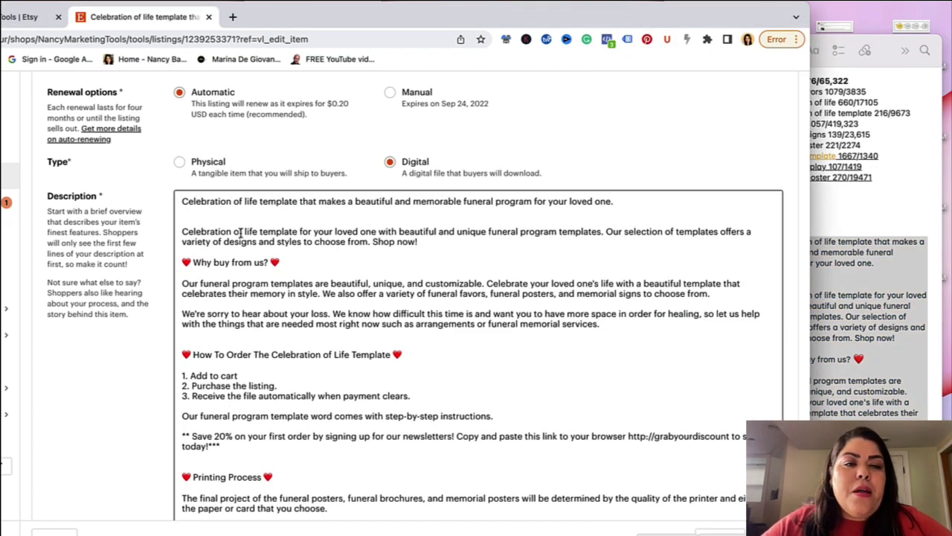
Delete the first sentence of the Description, "Celebration of life template that makes a beautiful and memorable funeral program for your loved one.".
triple_click(234, 201)
key("BackSpace")
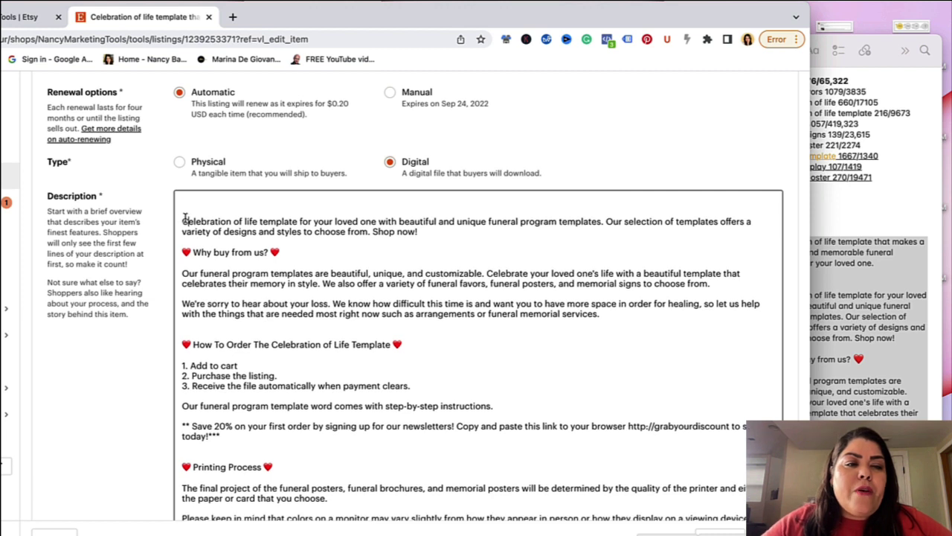
scroll(426, 223, "down", 1)
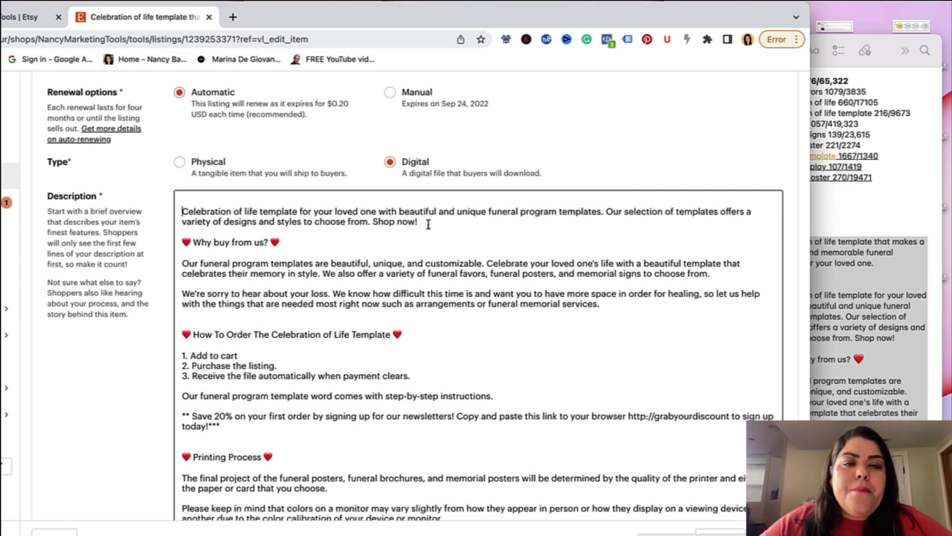
Review the pasted Description, highlighting its introductory paragraph and the "Celebration of Life Template" keyword in the How To Order heading.
left_click_drag(426, 223, 425, 198)
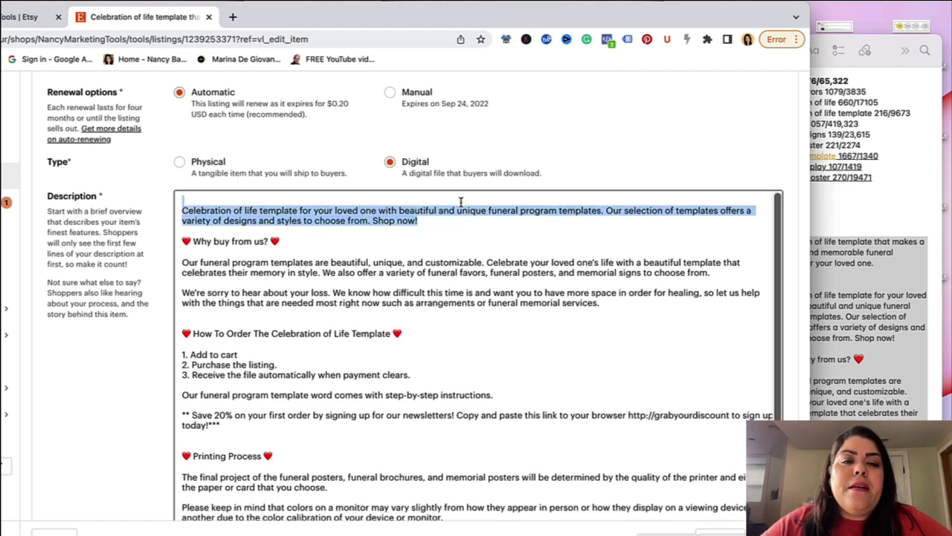
scroll(404, 264, "down", 2)
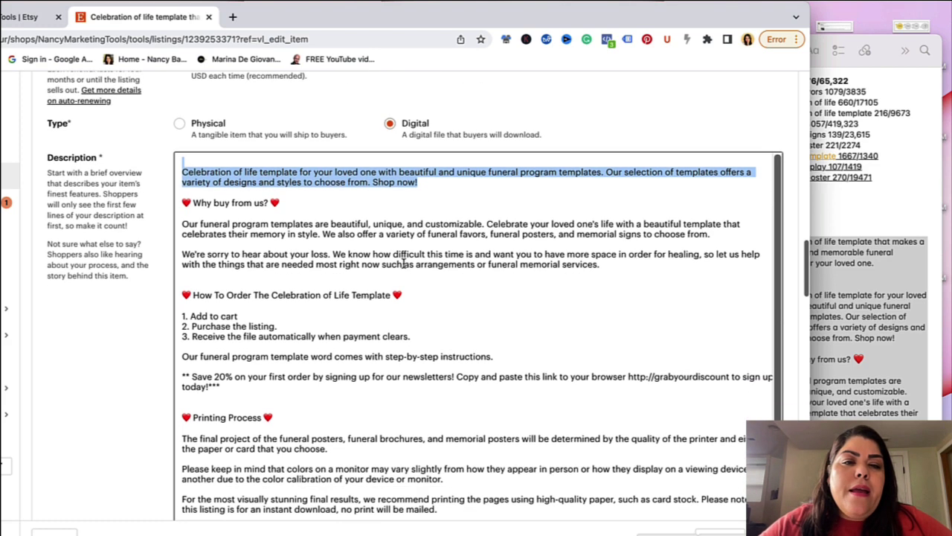
scroll(279, 335, "down", 2)
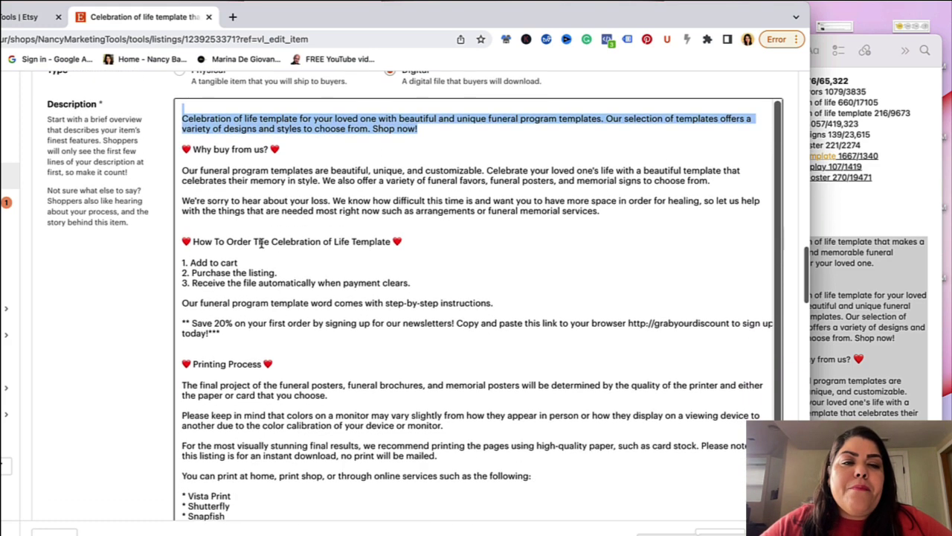
left_click_drag(271, 241, 371, 242)
scroll(302, 356, "down", 1)
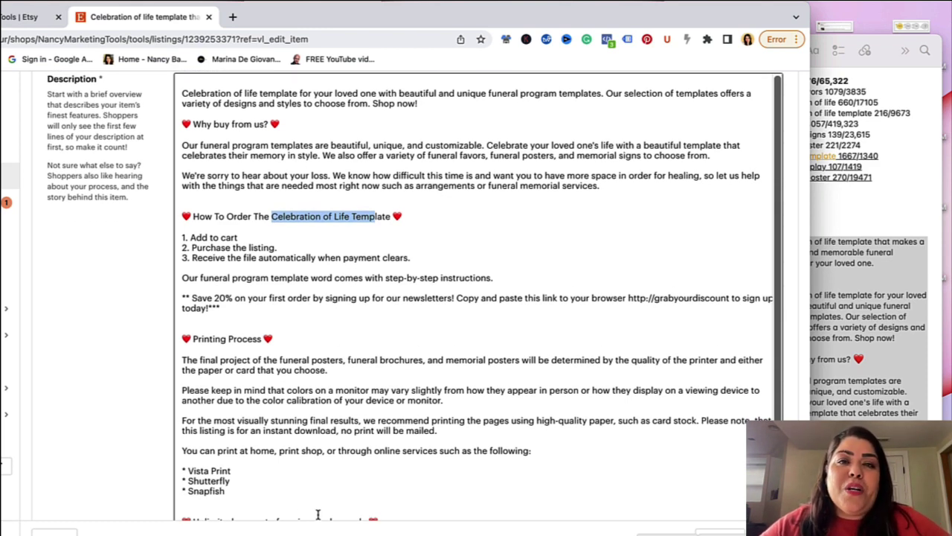
scroll(313, 407, "up", 1)
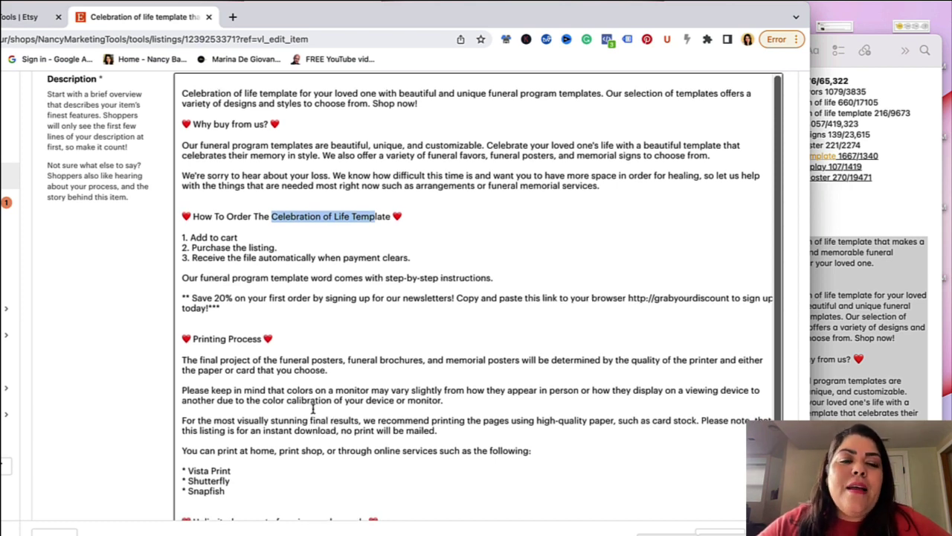
scroll(470, 216, "up", 3)
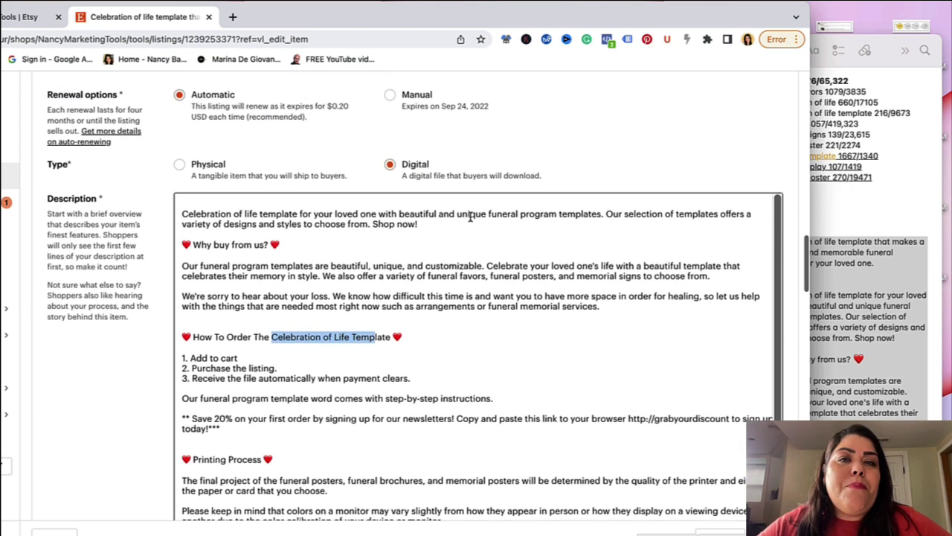
Check the keyword list at the beginning of the note and return to the listing's Description.
left_click(880, 97)
scroll(880, 97, "up", 3)
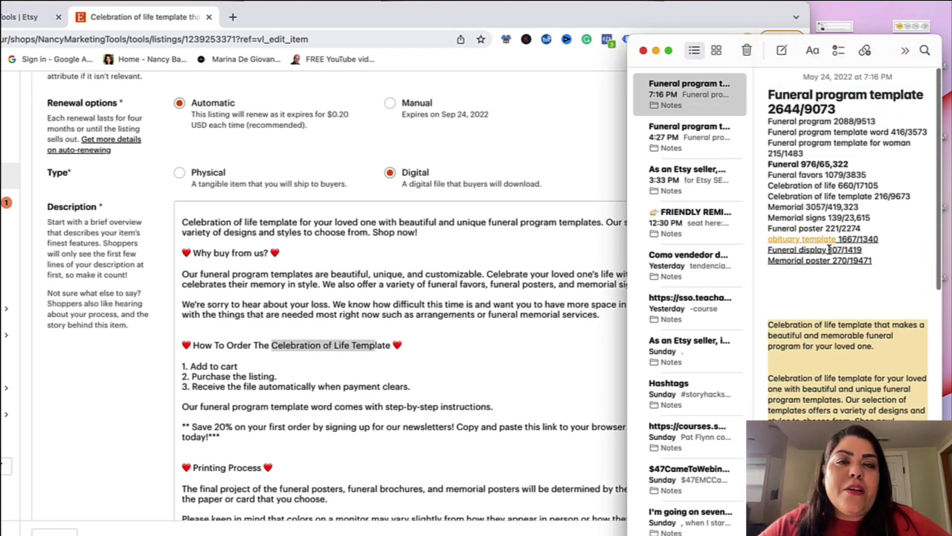
left_click(547, 306)
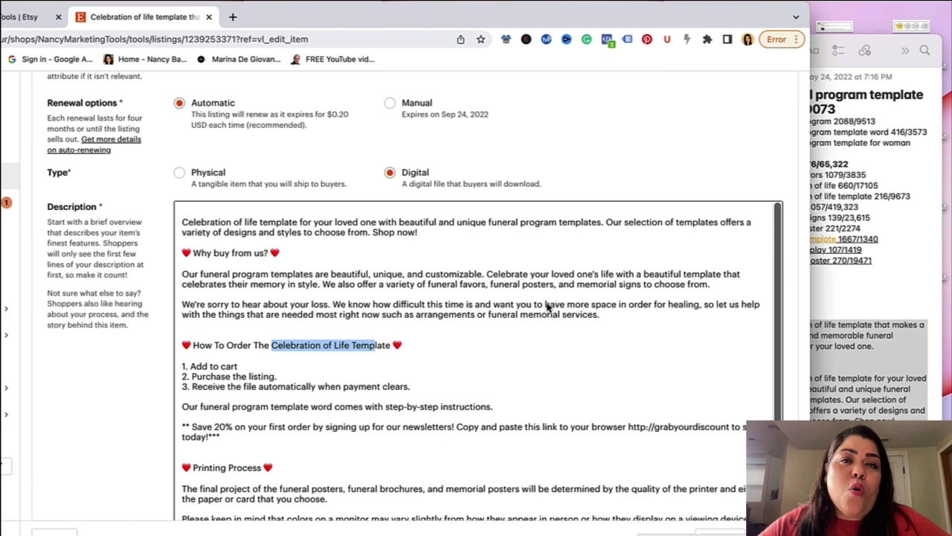
scroll(548, 306, "down", 1)
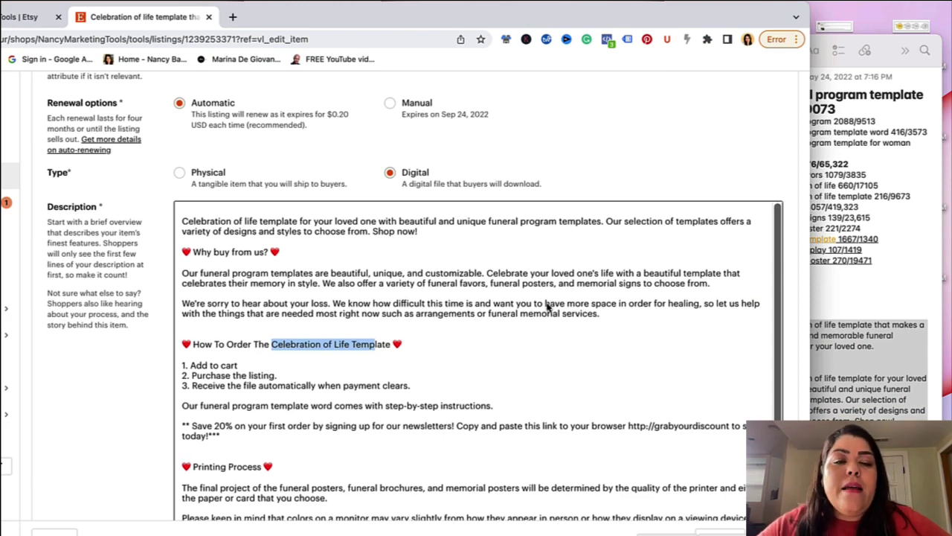
Highlight "memorial services" in the Description and review the remaining sections through the closing message and the fields below.
left_click_drag(520, 314, 515, 324)
scroll(436, 340, "down", 2)
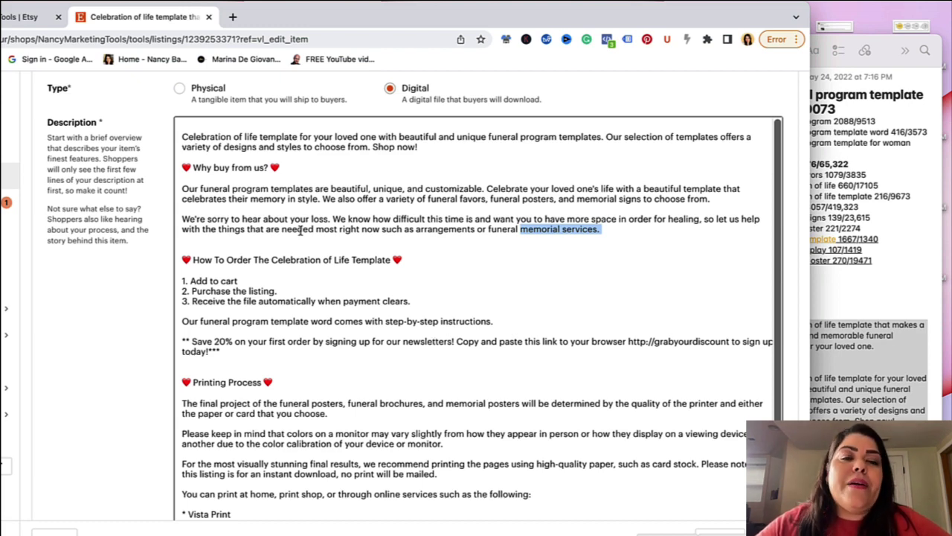
scroll(419, 372, "down", 2)
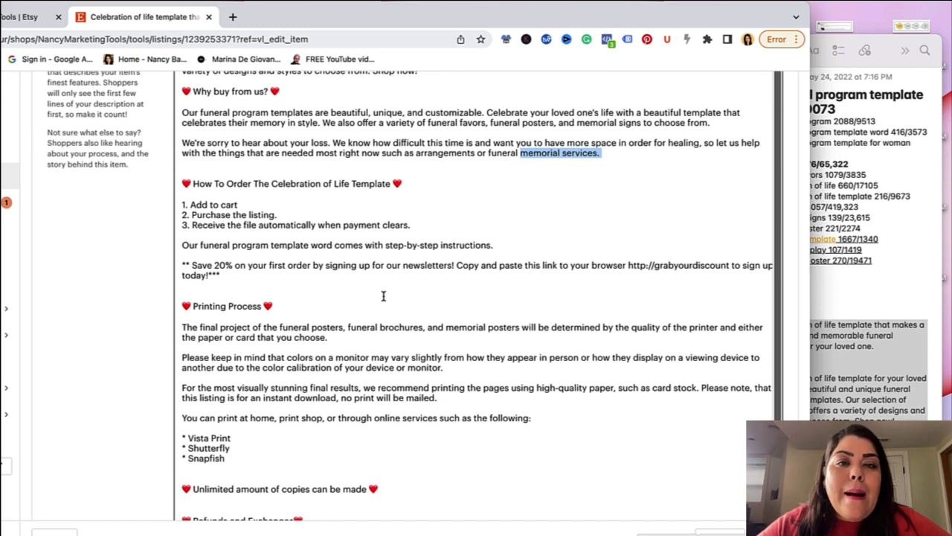
scroll(384, 296, "down", 1)
scroll(383, 296, "down", 9)
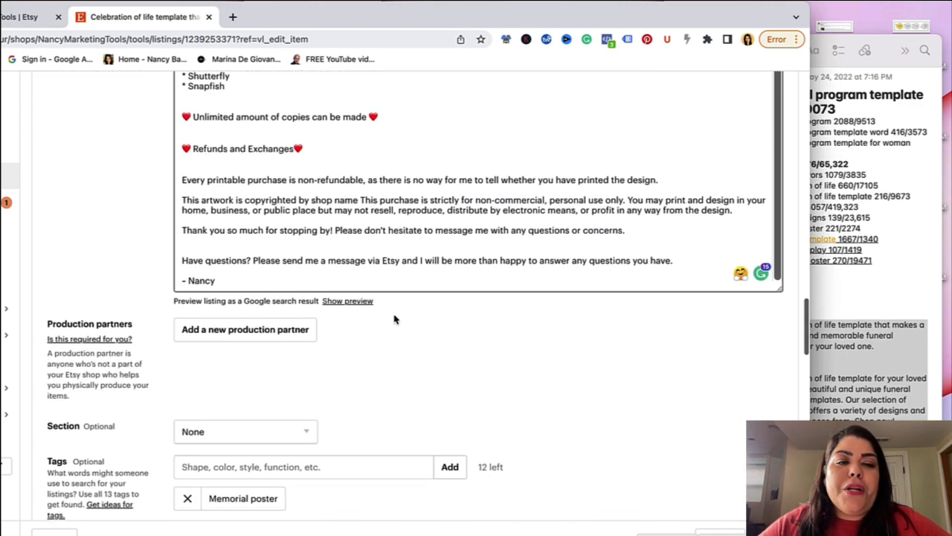
scroll(476, 376, "down", 3)
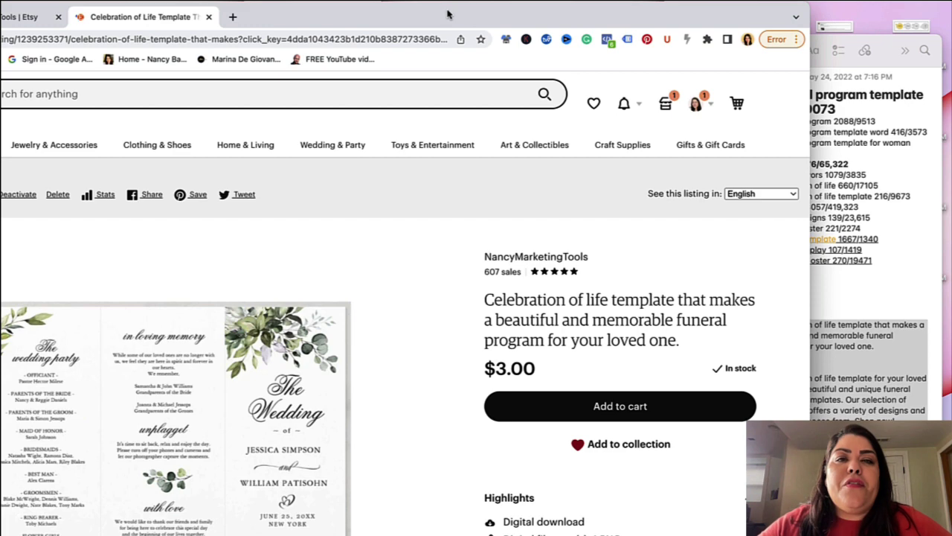
Bring the whole listing page into view and highlight the listing's full title to check how it appears to shoppers.
left_click_drag(448, 13, 544, 13)
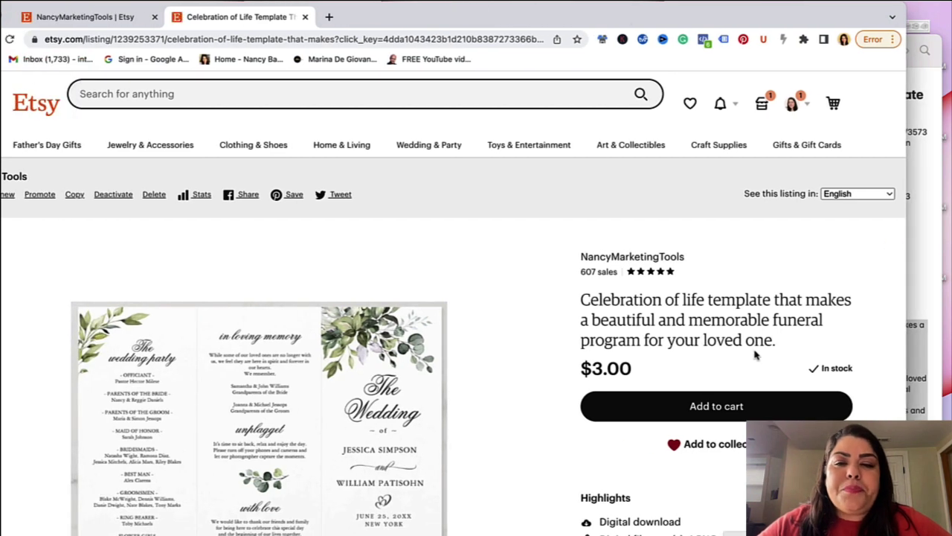
left_click_drag(778, 342, 581, 298)
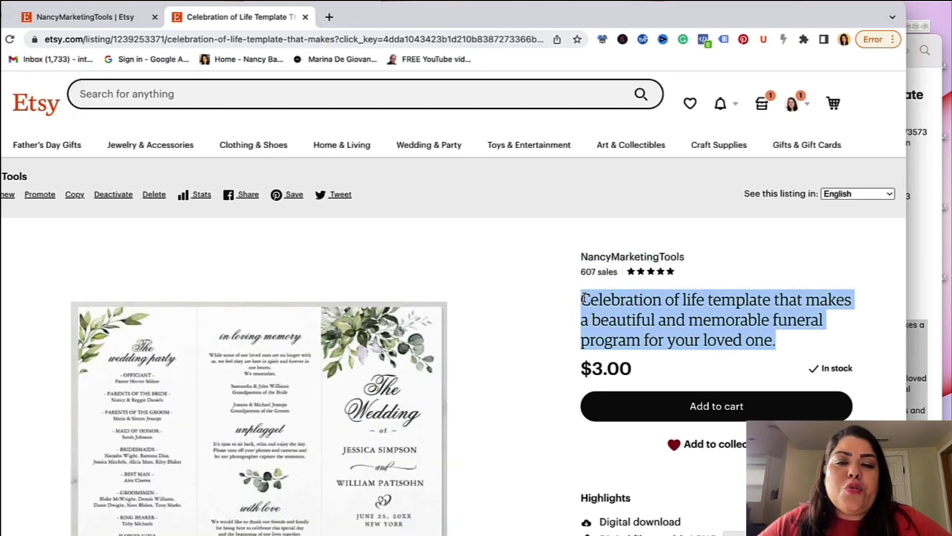
scroll(681, 327, "down", 1)
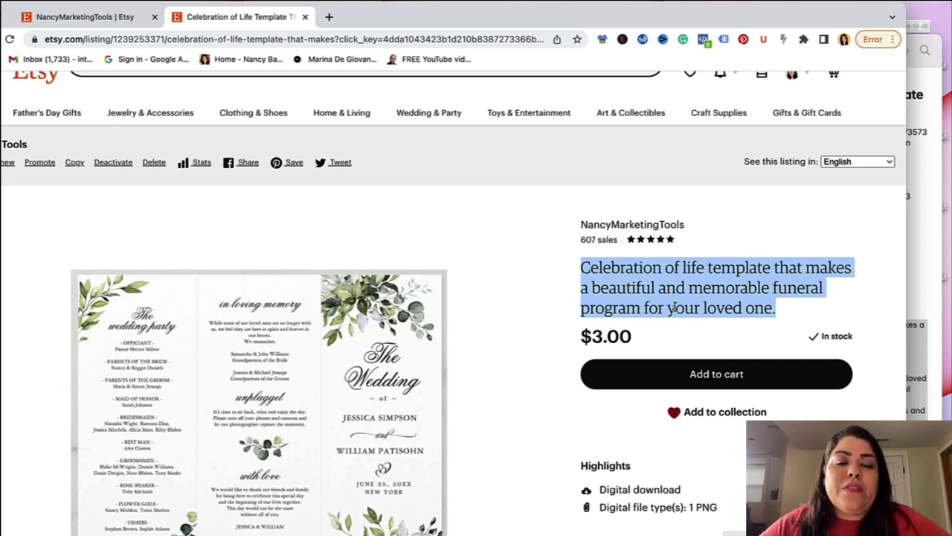
Expand the full Description on the listing page and view it from its opening paragraph.
scroll(718, 295, "down", 1)
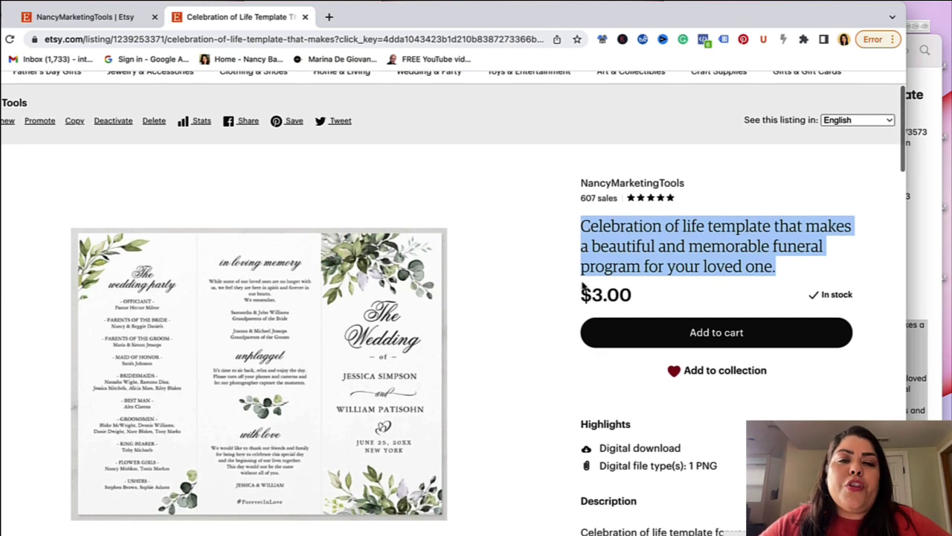
scroll(563, 310, "down", 10)
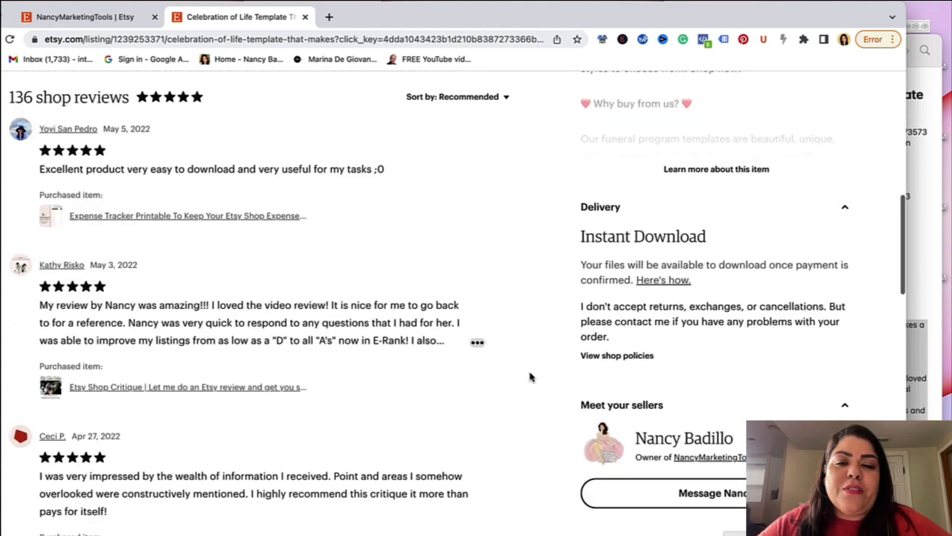
scroll(542, 365, "up", 3)
left_click(697, 293)
scroll(665, 253, "up", 1)
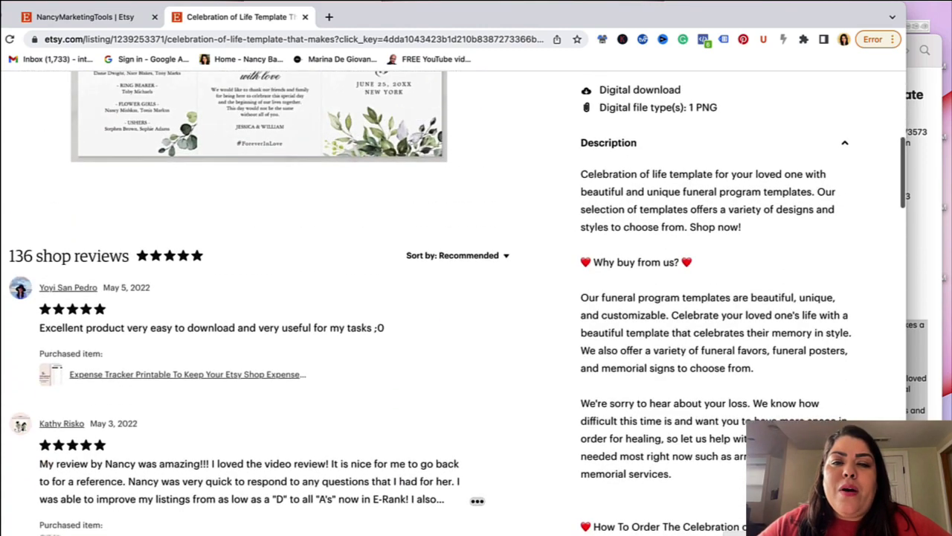